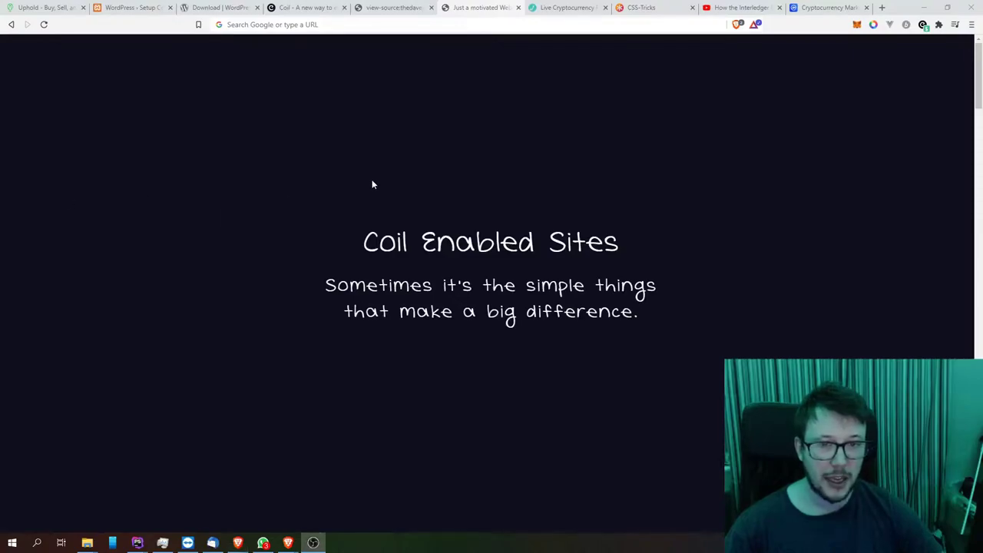
# Step: Close the Coil Enabled Sites tab and confirm Coil is paying on Live Coin Watch
pyautogui.click(925, 27)
pyautogui.middleClick(463, 8)
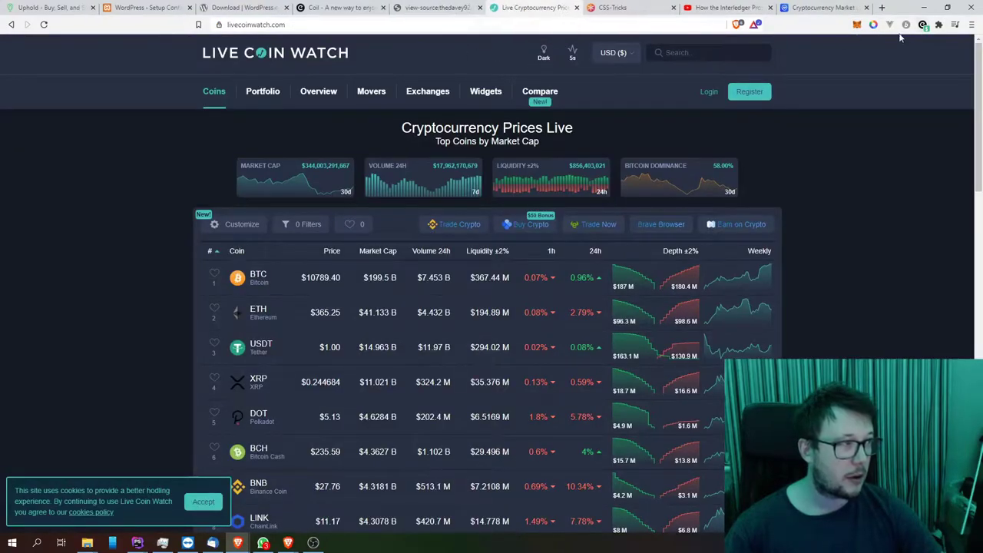
pyautogui.click(923, 26)
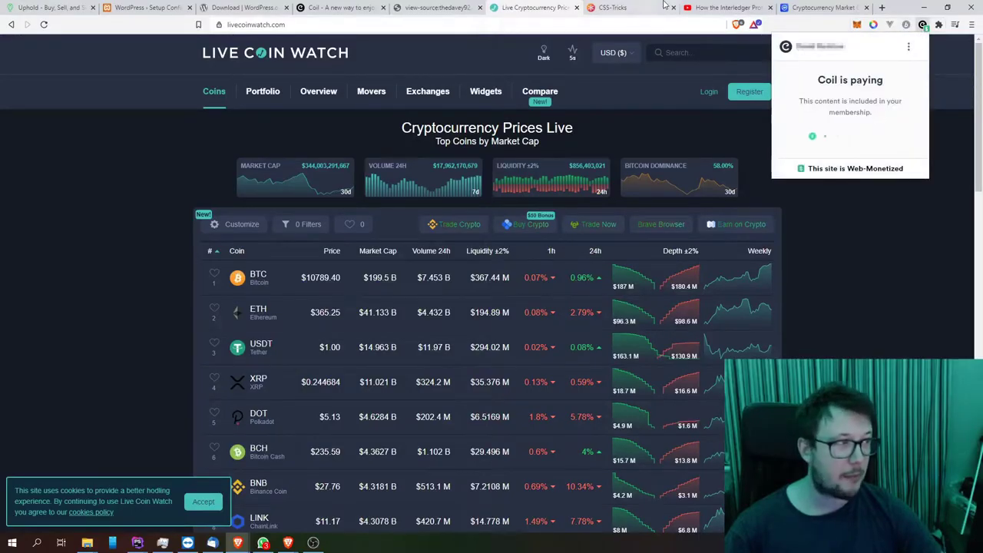
# Step: Confirm Coil is paying on CSS-Tricks and the Interledger Protocol video, then go to CoinMarketCap
pyautogui.click(626, 9)
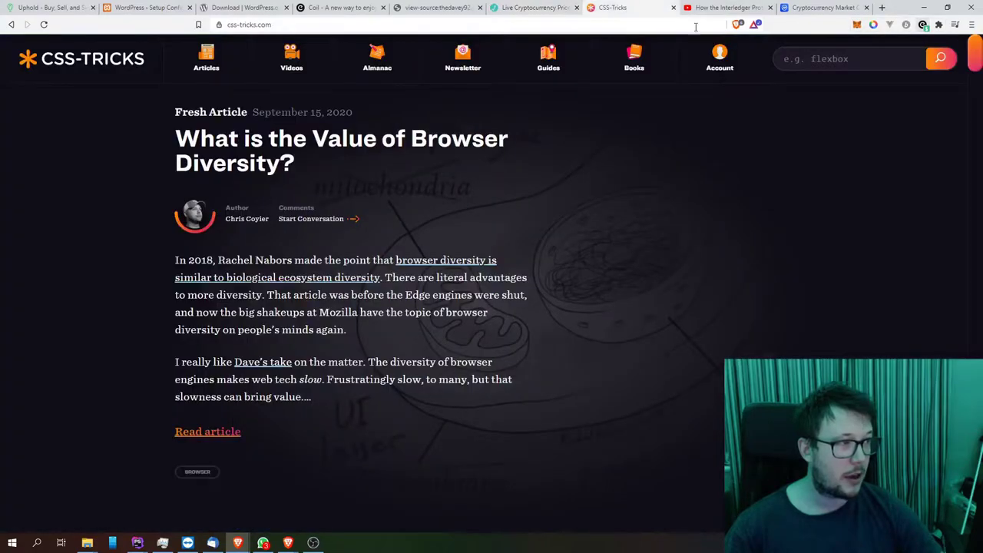
pyautogui.click(923, 25)
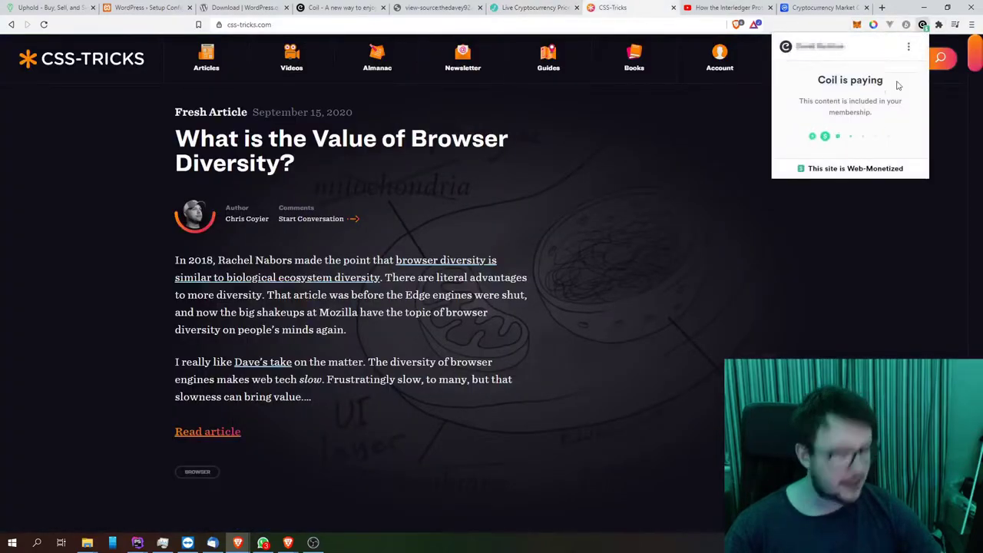
pyautogui.click(730, 7)
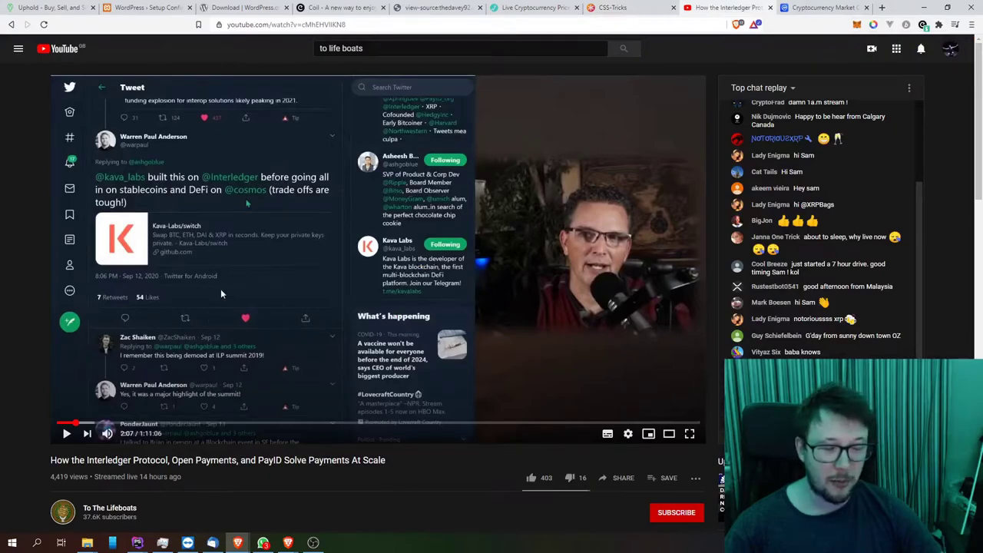
pyautogui.click(925, 26)
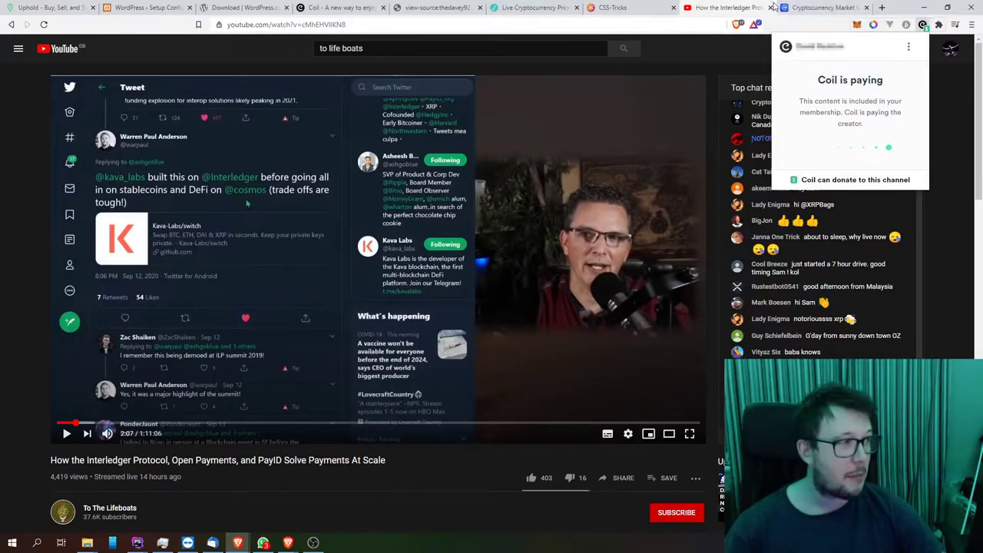
pyautogui.click(799, 7)
pyautogui.moveTo(584, 123)
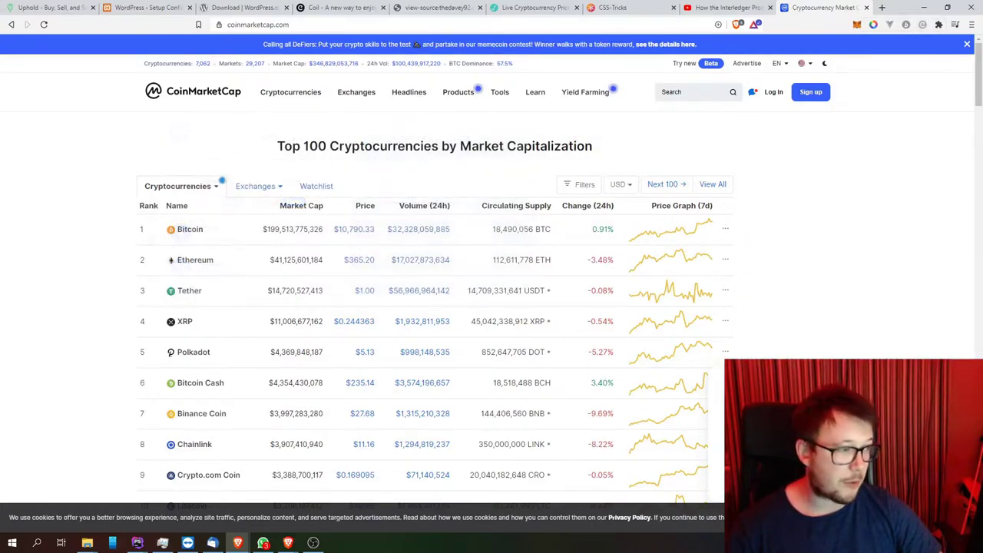
# Step: Browse CoinMarketCap's navigation menus while reviewing the top 100 cryptocurrencies table
pyautogui.moveTo(297, 110)
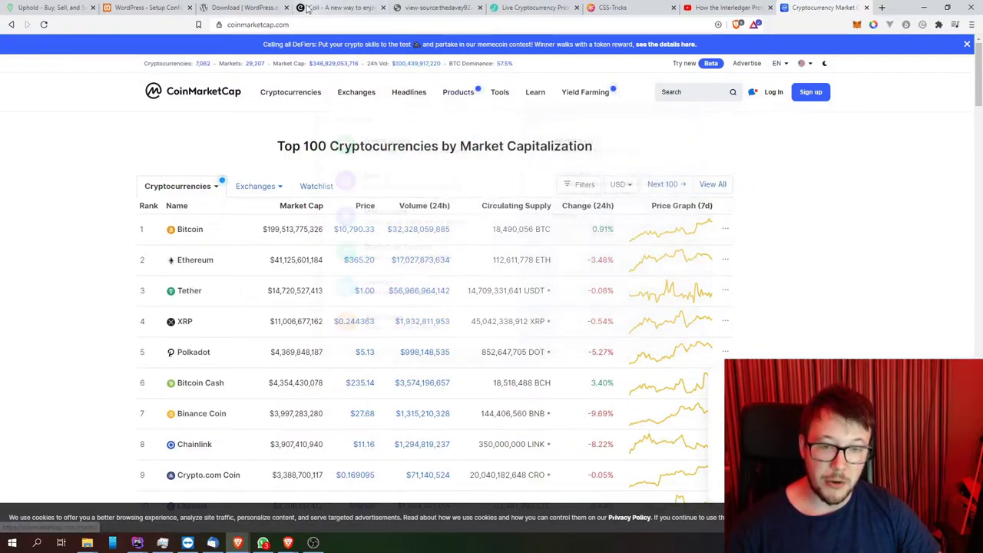
pyautogui.moveTo(363, 90)
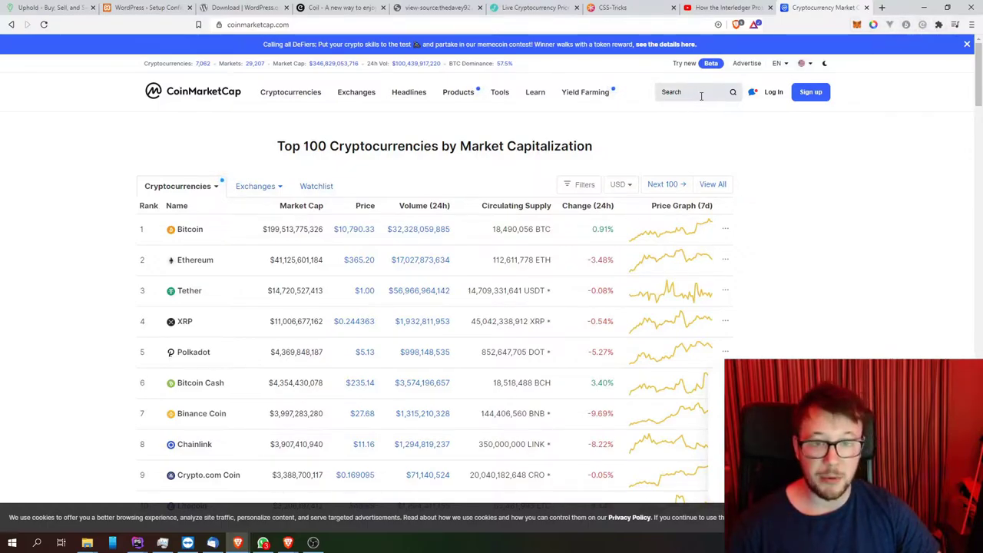
pyautogui.moveTo(572, 103)
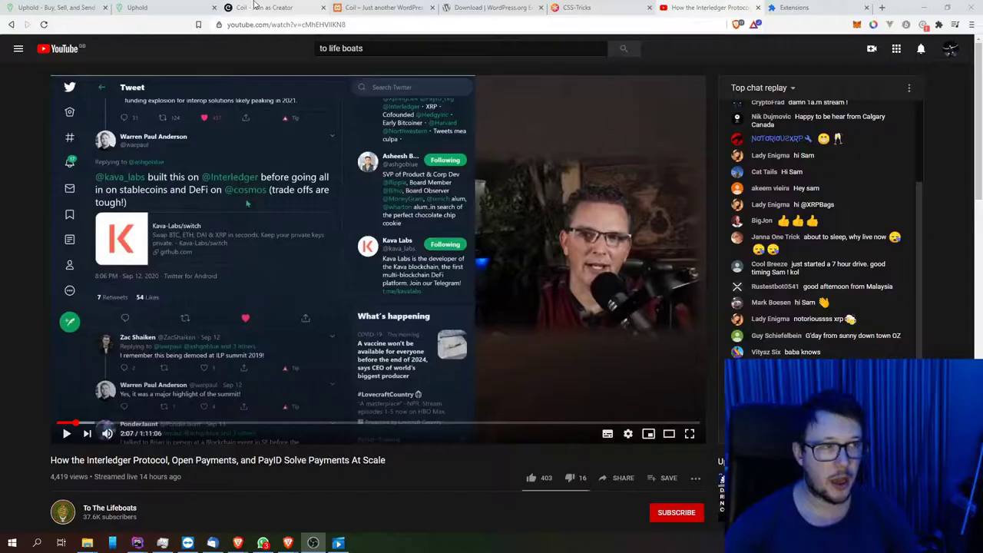
# Step: Switch to the 'Coil - Join as Creator' page
pyautogui.click(254, 6)
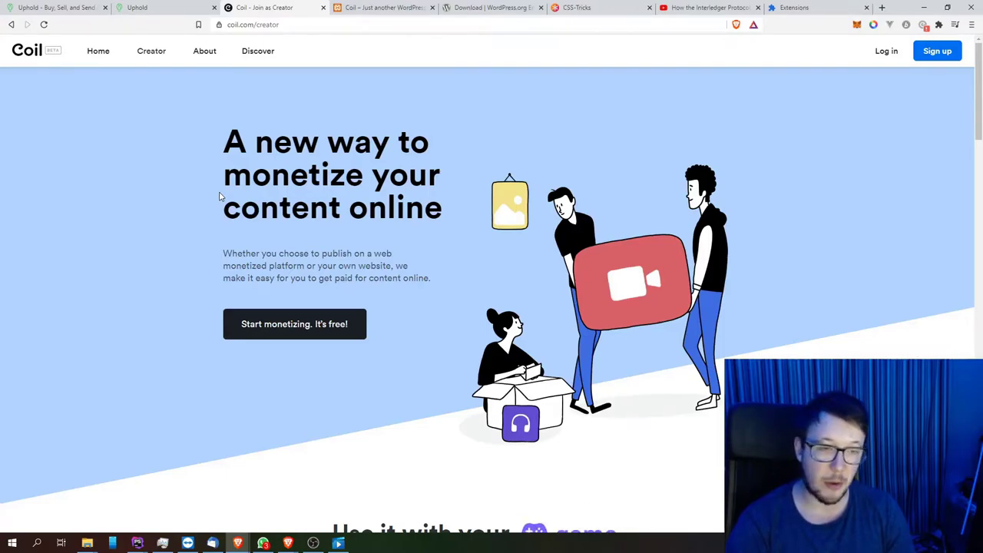
# Step: Open the Coil sign-in page, then verify on brave://extensions that Coil is installed and enabled
pyautogui.click(922, 24)
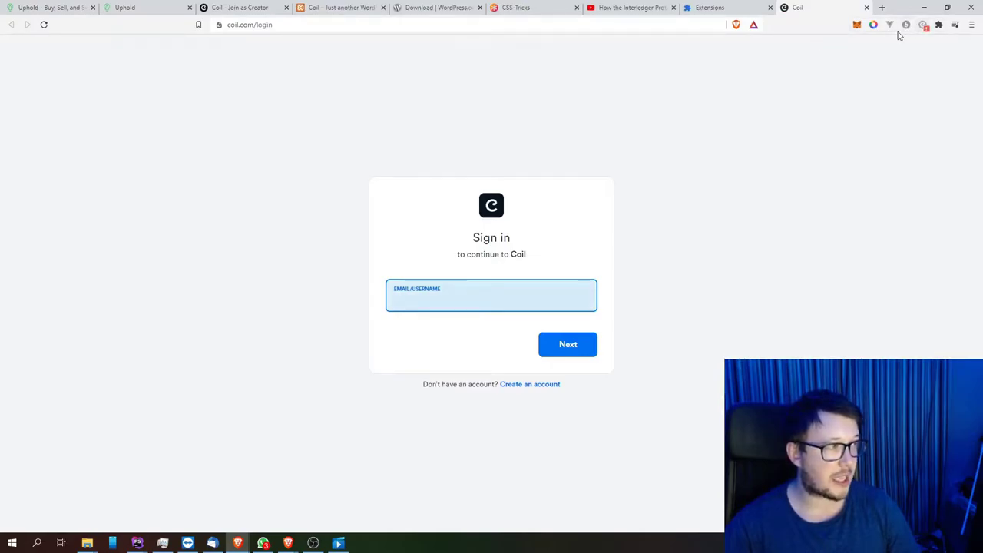
pyautogui.click(939, 25)
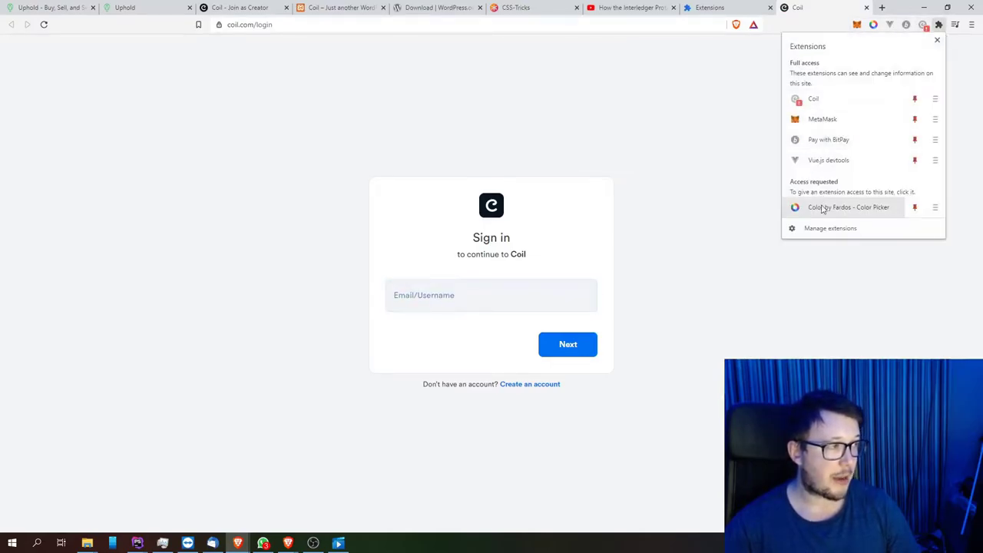
pyautogui.click(833, 229)
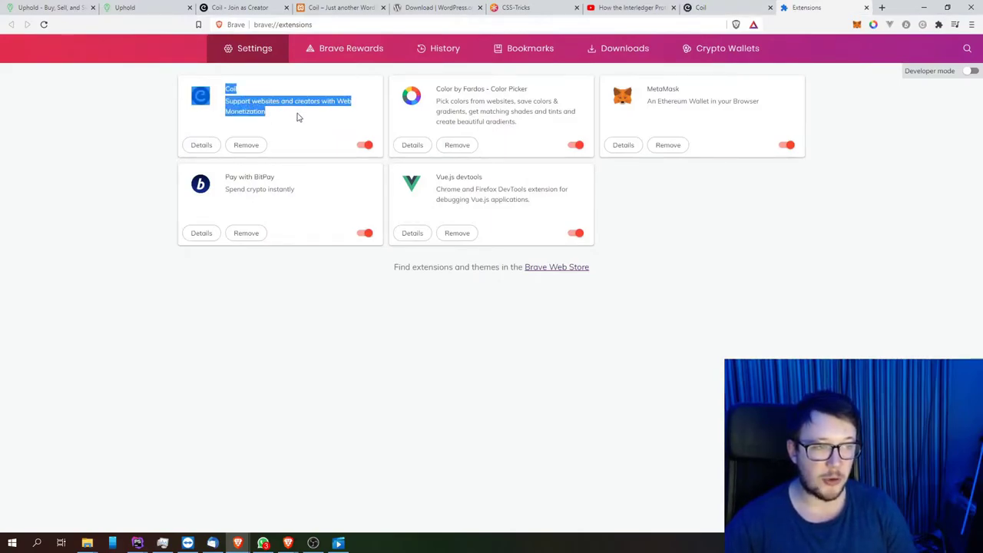
pyautogui.click(461, 286)
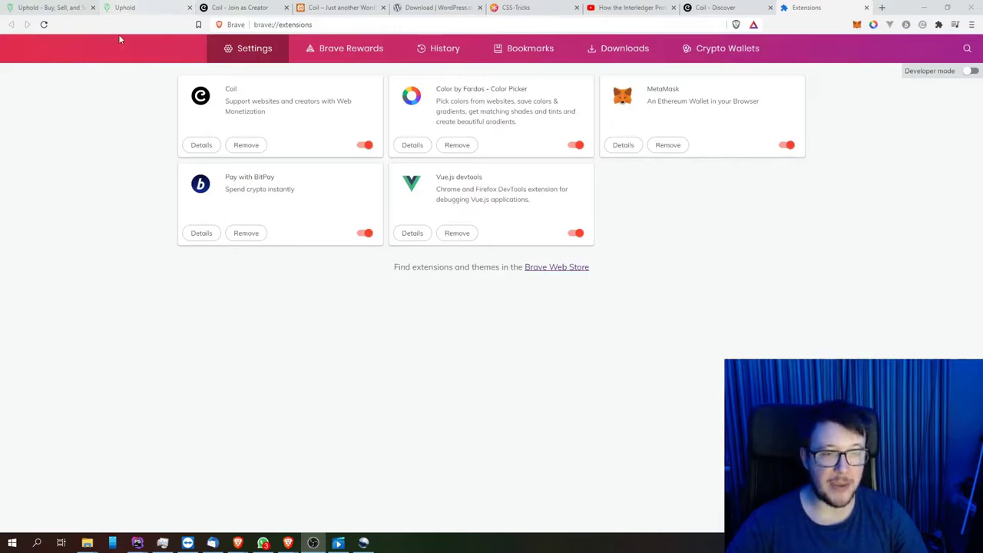
# Step: Open the Uphold XRP card's 'from Interledger Payment Pointer' page and copy the pointer address
pyautogui.click(129, 10)
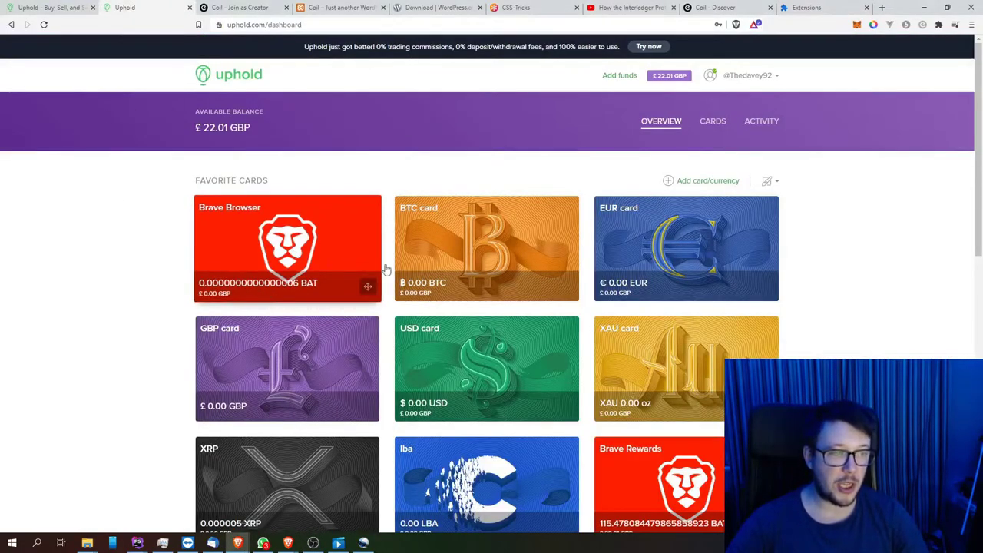
pyautogui.scroll(-2, 521, 232)
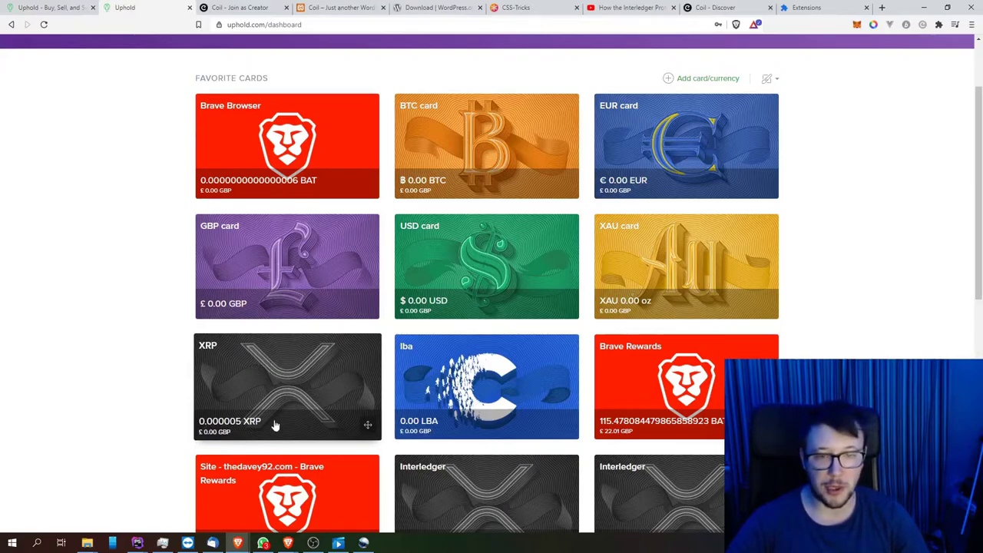
pyautogui.click(252, 371)
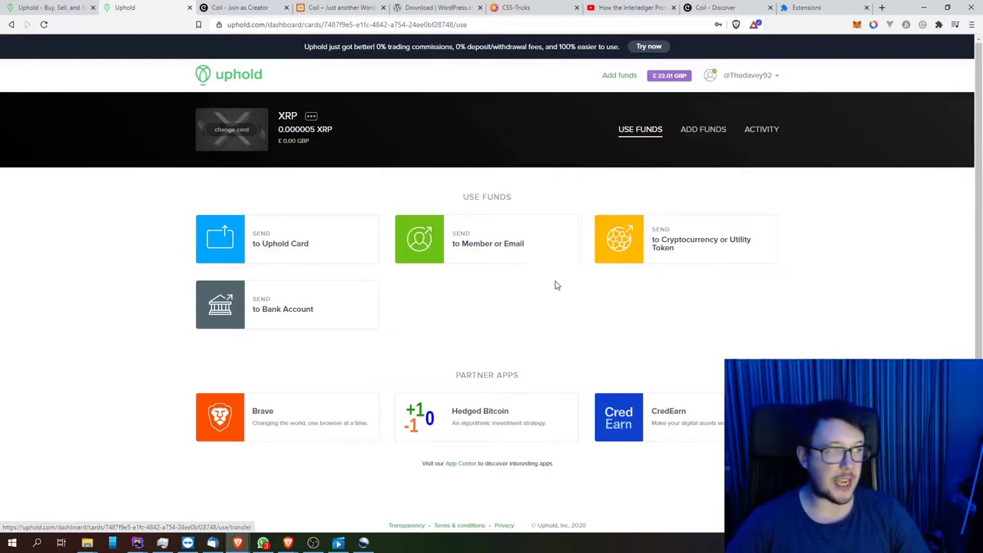
pyautogui.click(703, 130)
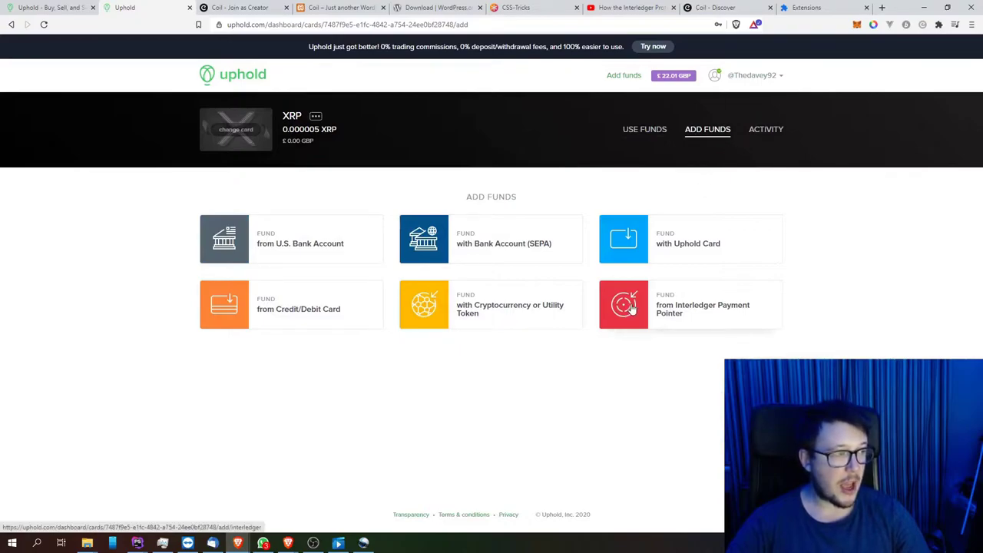
pyautogui.click(622, 310)
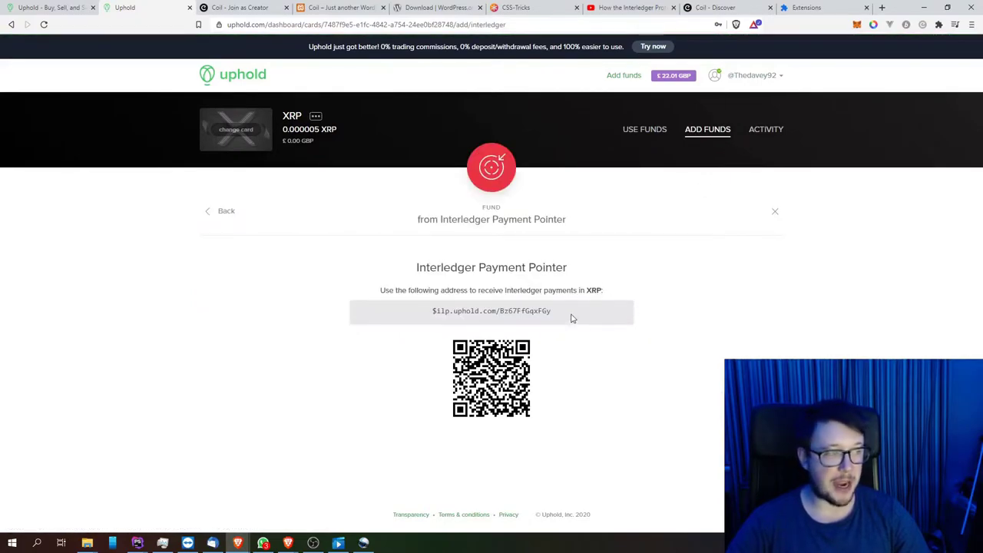
pyautogui.moveTo(573, 318); pyautogui.dragTo(442, 311)
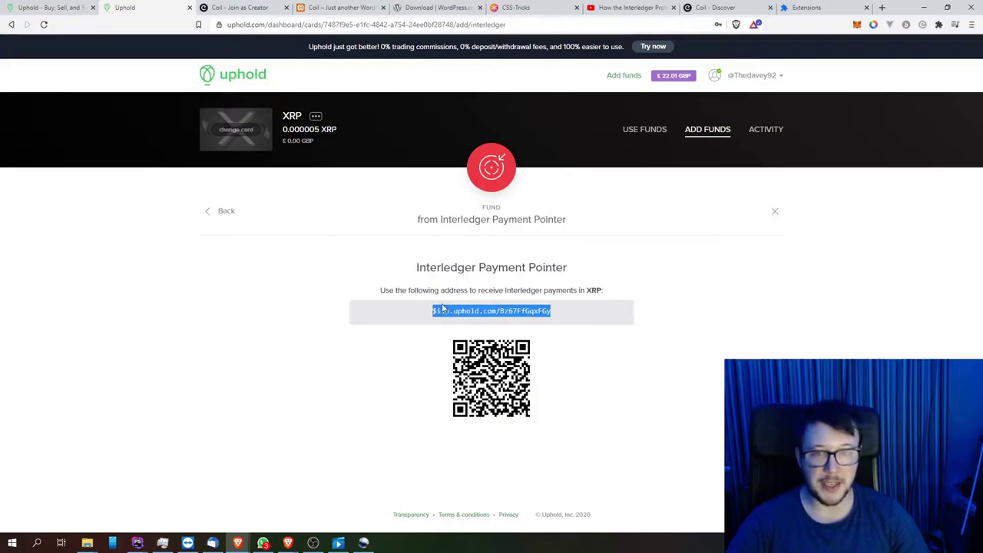
pyautogui.rightClick(461, 318)
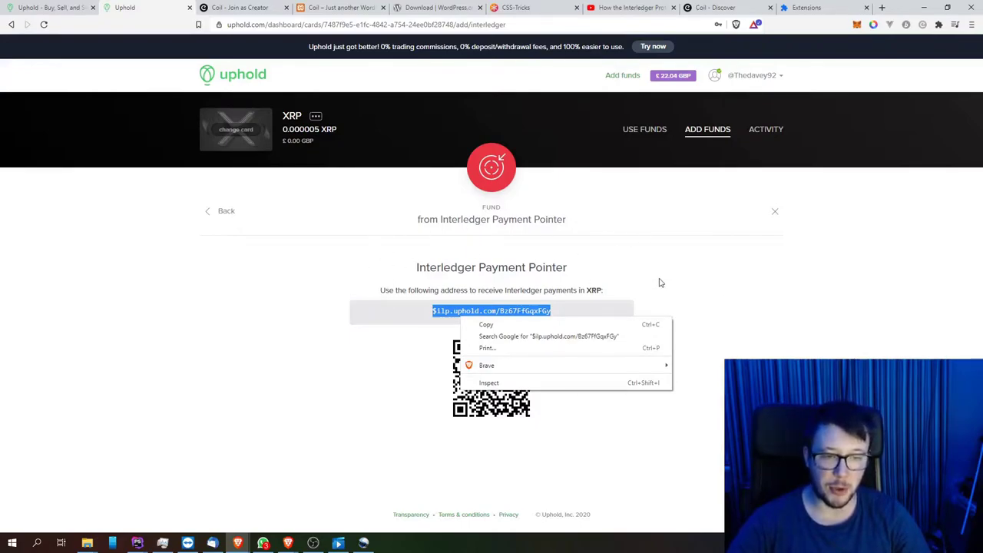
pyautogui.click(228, 391)
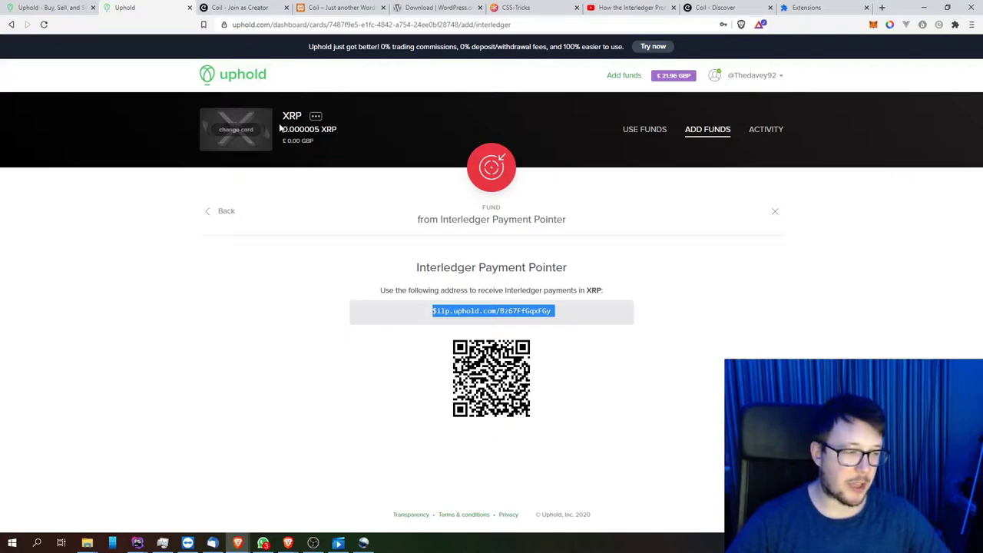
# Step: Accept Coil's terms, submit the creator sign-up, and enter the emailed verification code
pyautogui.click(240, 8)
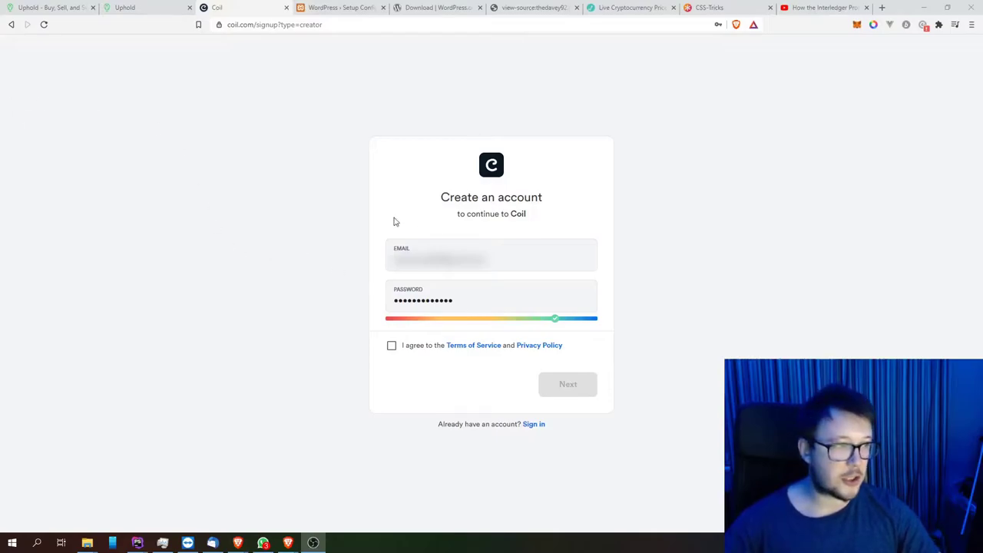
pyautogui.click(391, 348)
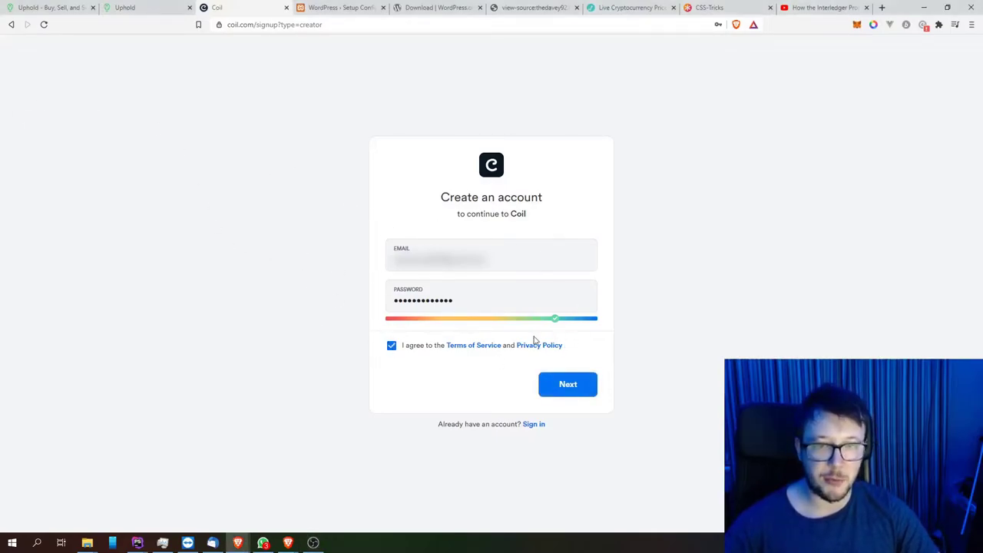
pyautogui.click(564, 391)
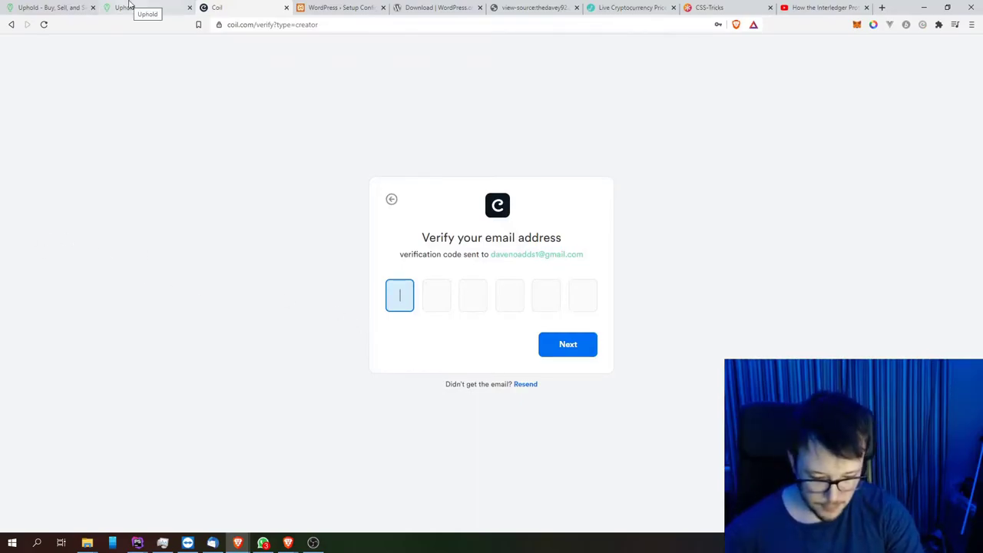
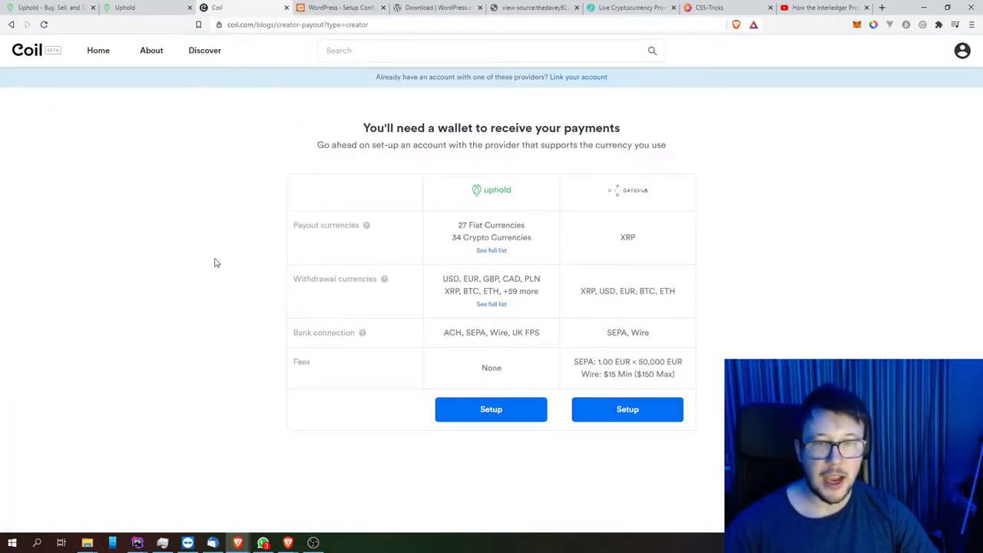
# Step: Choose Uphold as the payout wallet provider in Coil
pyautogui.click(492, 410)
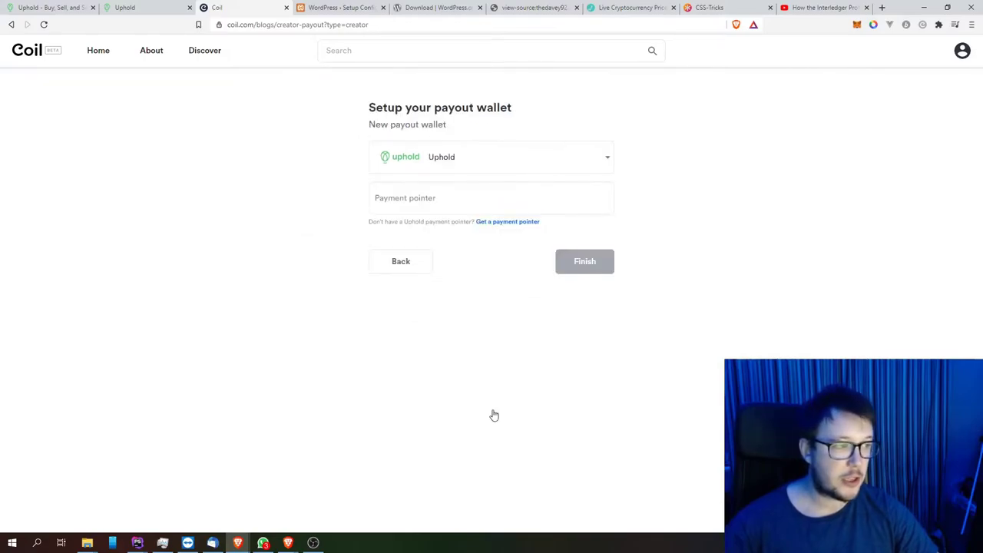
pyautogui.click(432, 160)
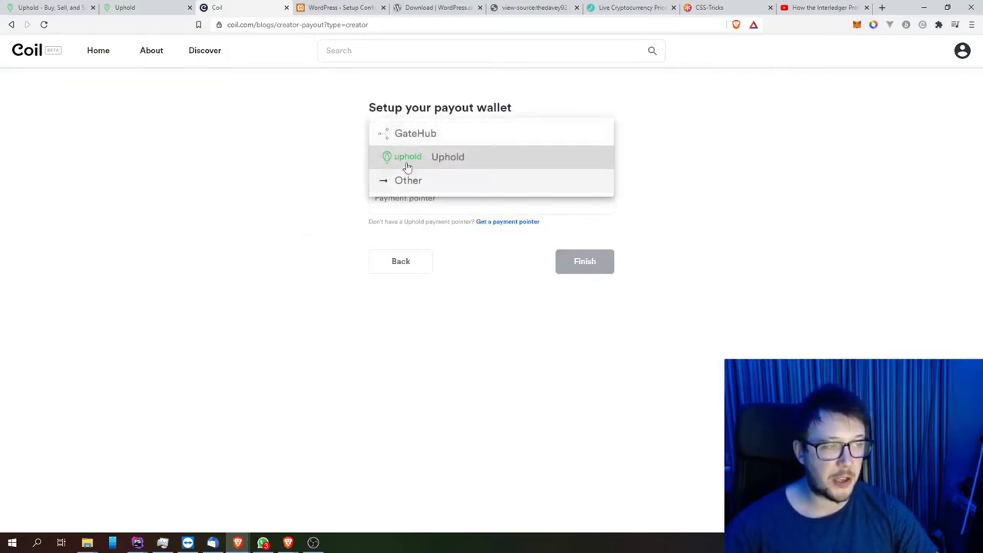
pyautogui.click(245, 166)
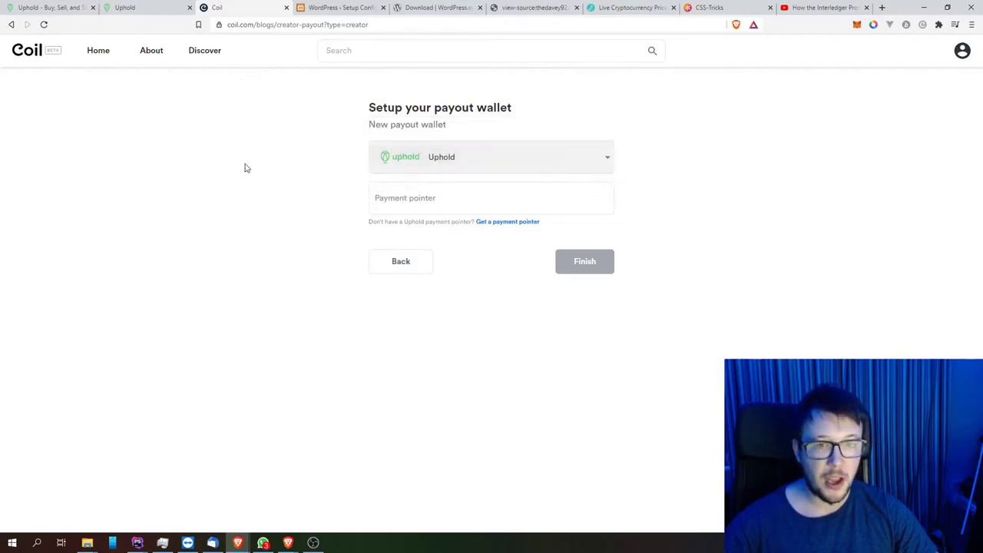
# Step: Paste the copied Uphold payment pointer into Coil's Payment pointer field and finish wallet setup
pyautogui.click(138, 8)
pyautogui.rightClick(473, 310)
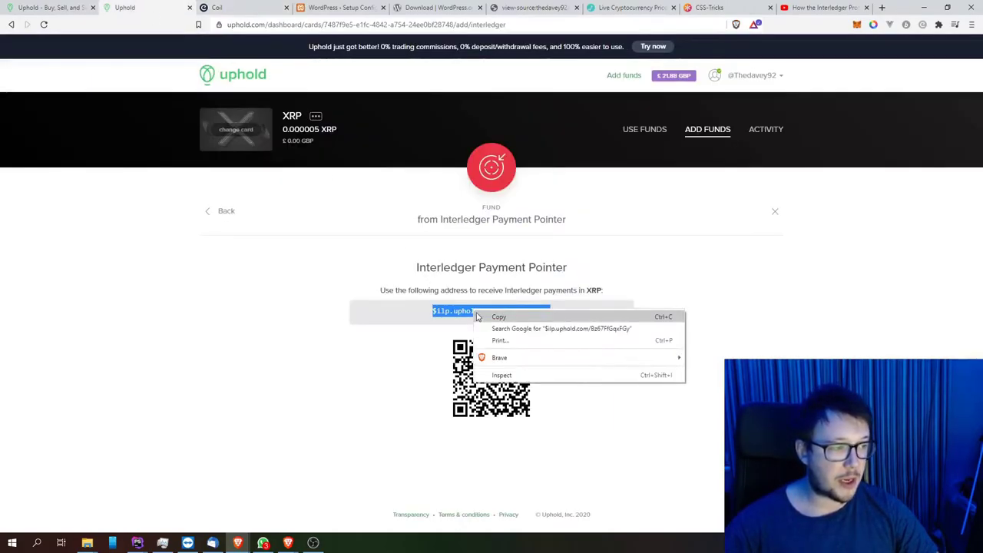
pyautogui.click(492, 318)
pyautogui.click(232, 8)
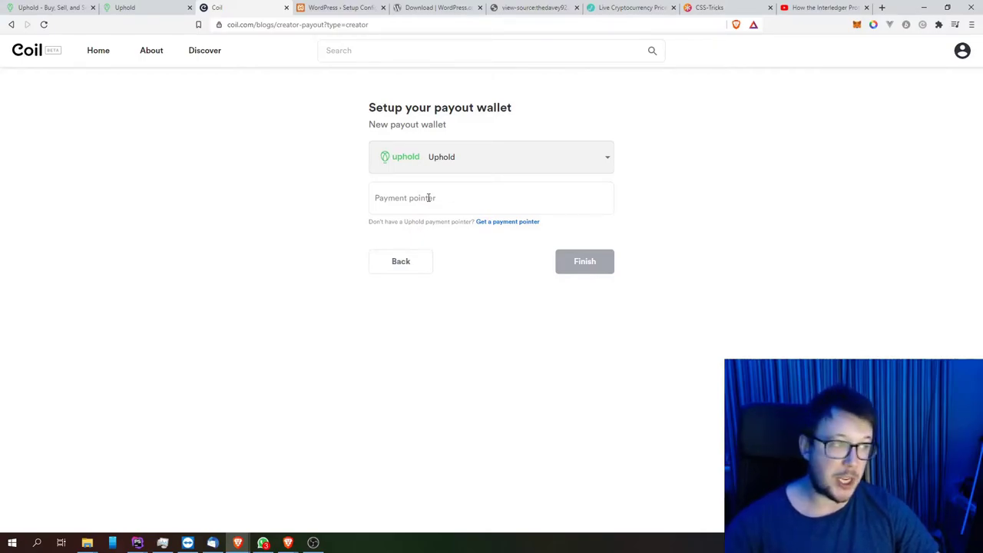
pyautogui.click(429, 198)
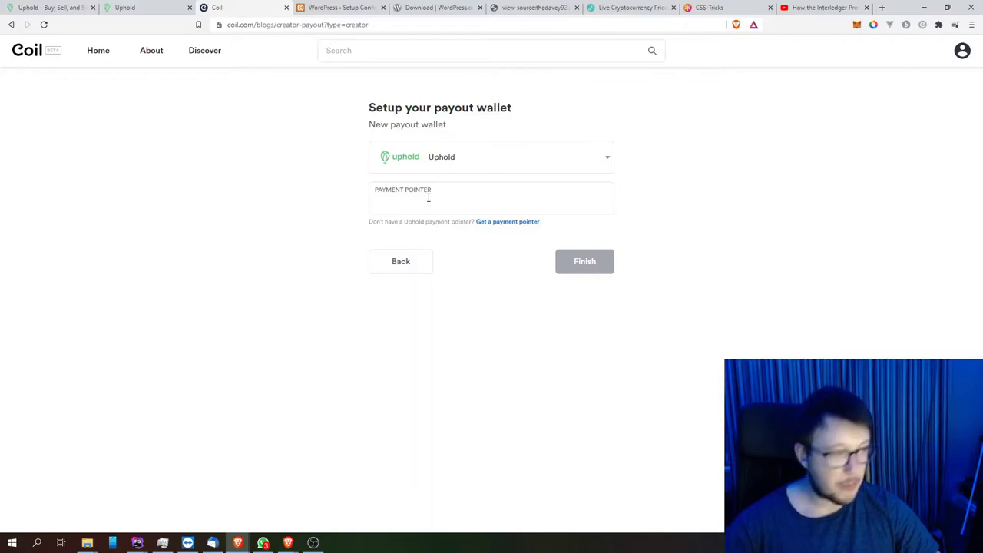
pyautogui.hotkey('ctrl', 'v')
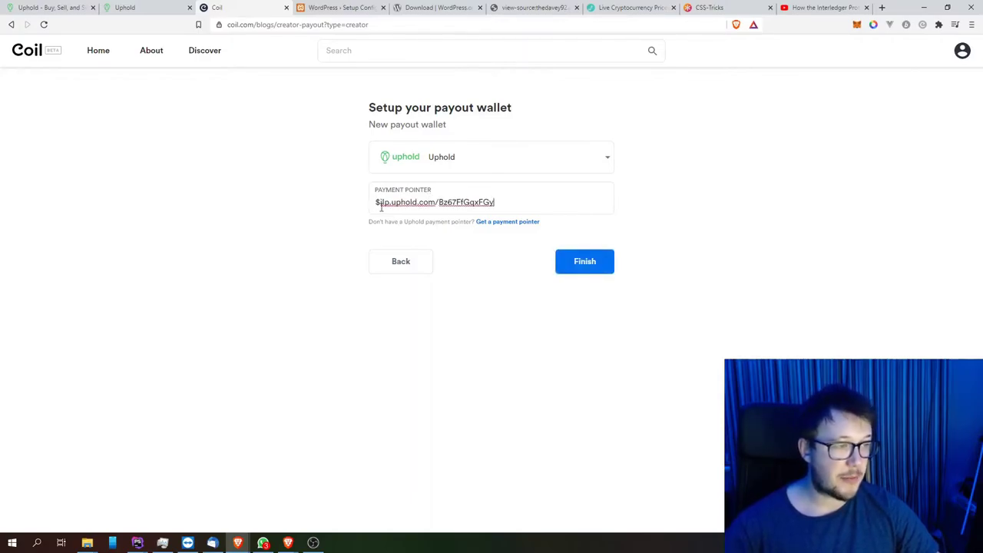
pyautogui.click(146, 8)
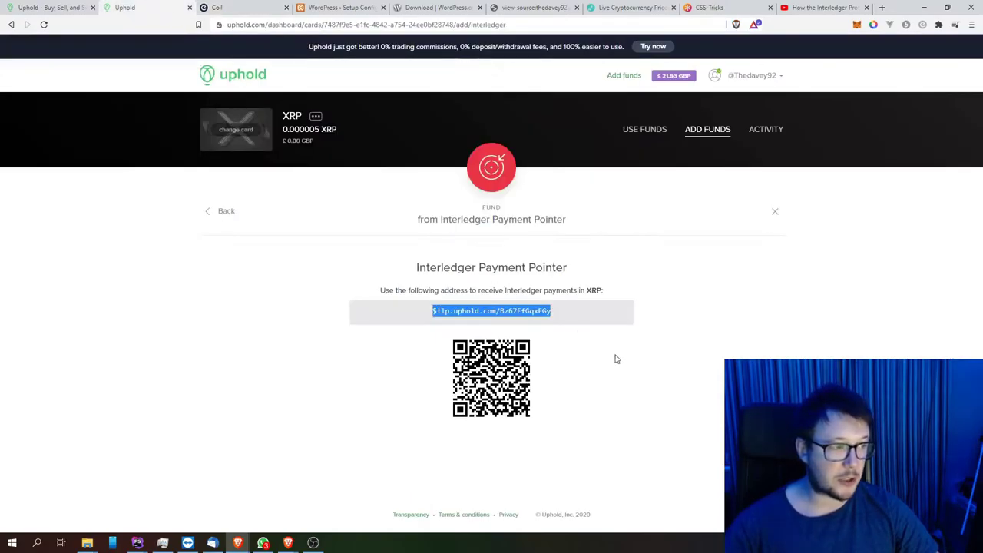
pyautogui.click(237, 8)
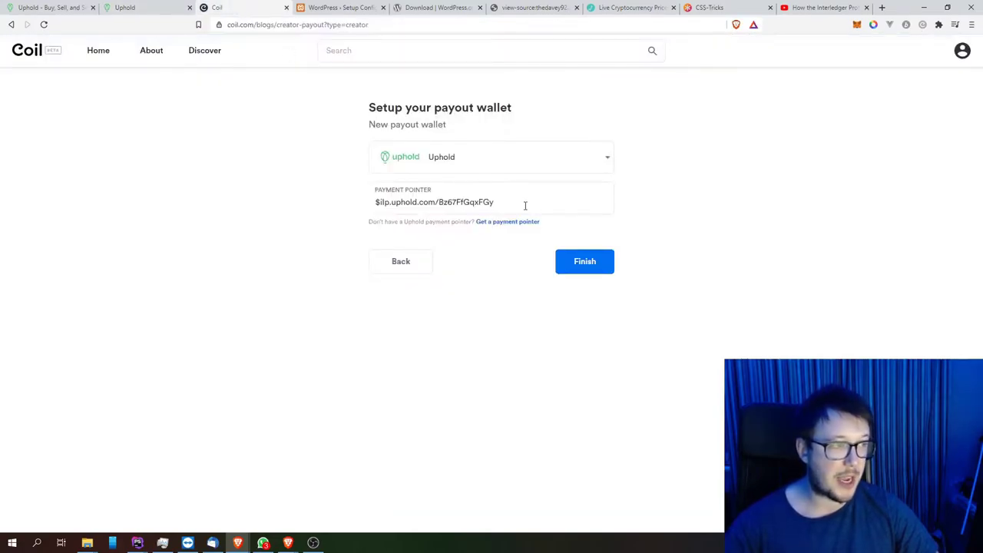
pyautogui.click(589, 261)
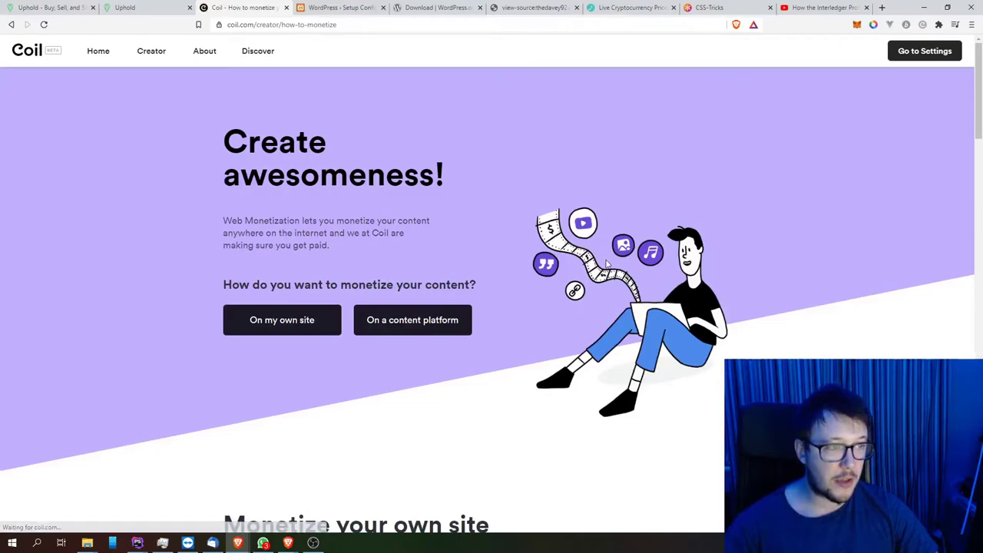
# Step: Open Coil's Monetize content settings and copy the whole monetization meta tag line
pyautogui.click(910, 55)
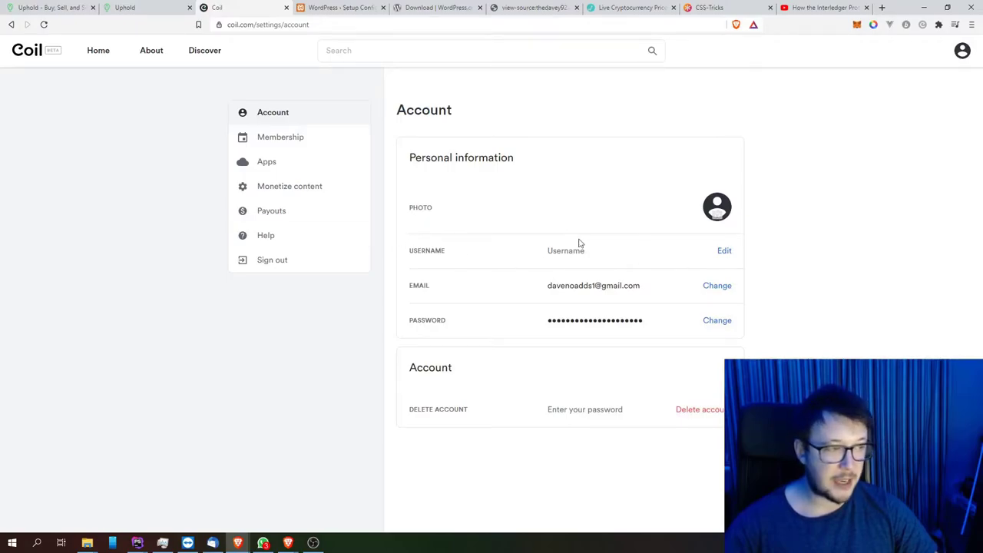
pyautogui.click(259, 188)
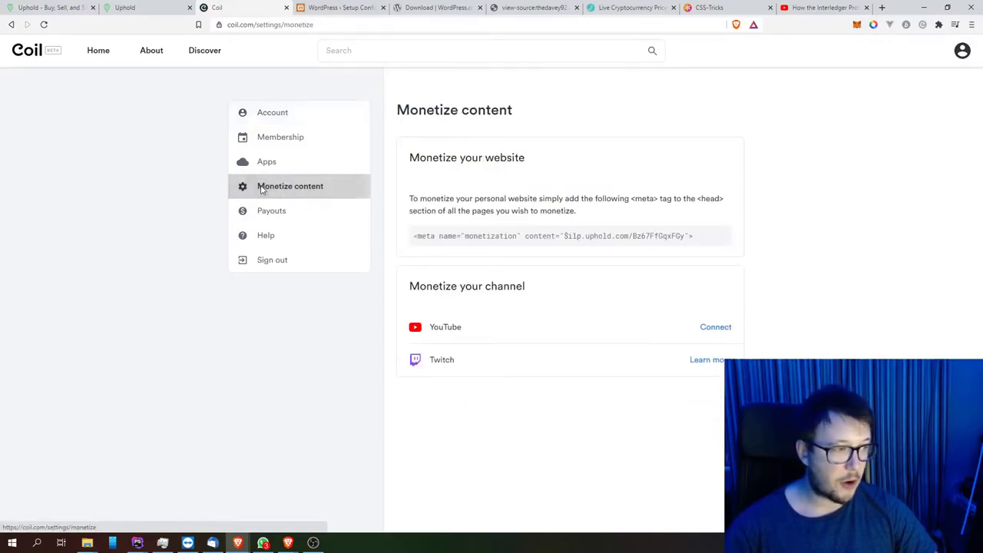
pyautogui.moveTo(414, 232); pyautogui.dragTo(705, 235)
pyautogui.click(557, 236)
pyautogui.moveTo(564, 236); pyautogui.dragTo(686, 235)
pyautogui.rightClick(603, 236)
pyautogui.click(123, 181)
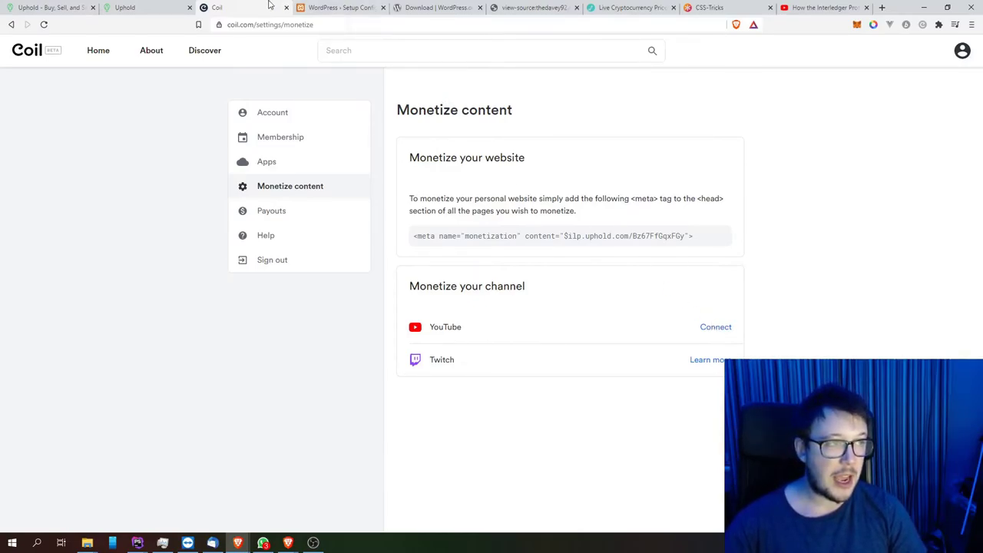
pyautogui.moveTo(564, 235); pyautogui.dragTo(683, 235)
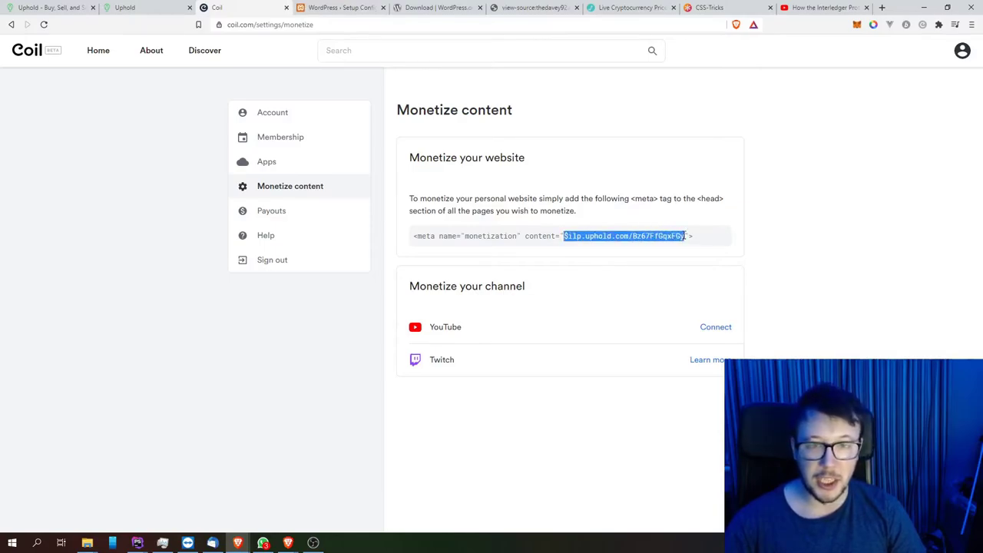
pyautogui.moveTo(699, 237); pyautogui.dragTo(415, 236)
pyautogui.rightClick(422, 242)
pyautogui.click(454, 248)
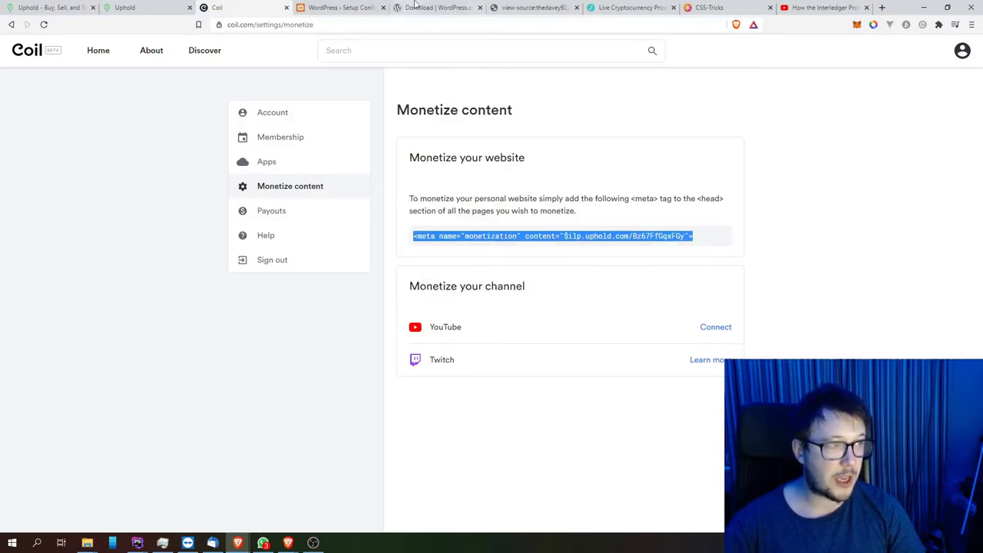
# Step: Review the monetization meta tag in the portfolio site's page source, then close that tab
pyautogui.click(501, 7)
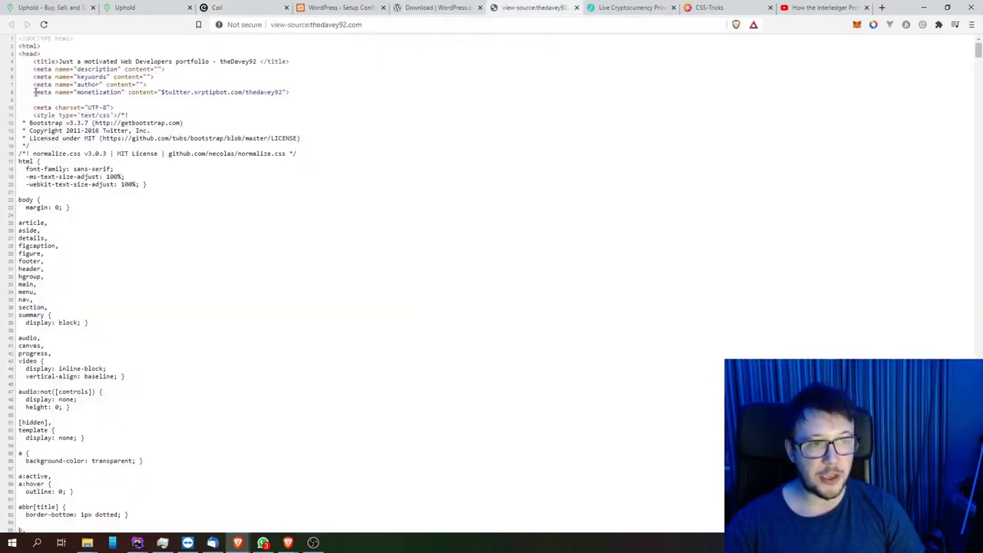
pyautogui.moveTo(35, 93); pyautogui.dragTo(286, 93)
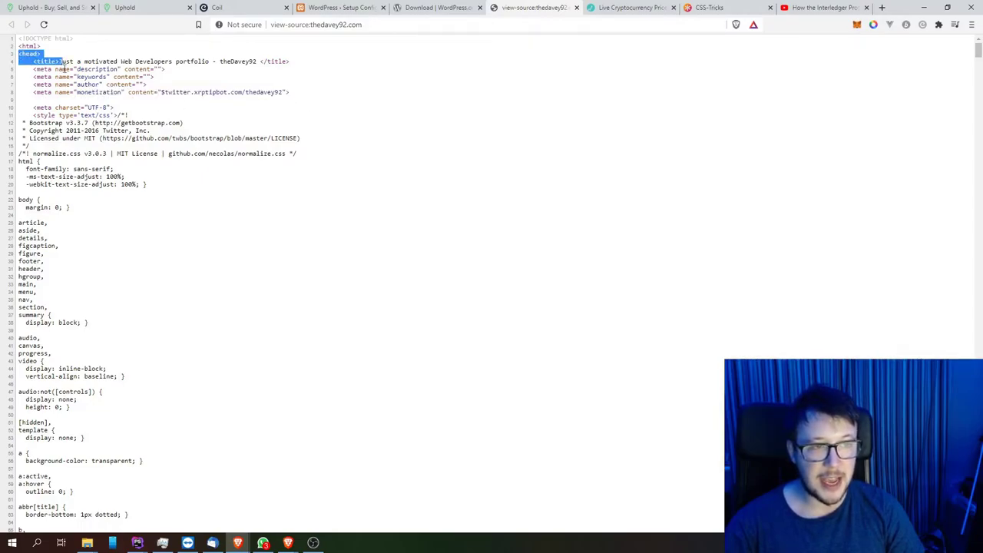
pyautogui.moveTo(65, 71); pyautogui.dragTo(154, 127)
pyautogui.click(154, 126)
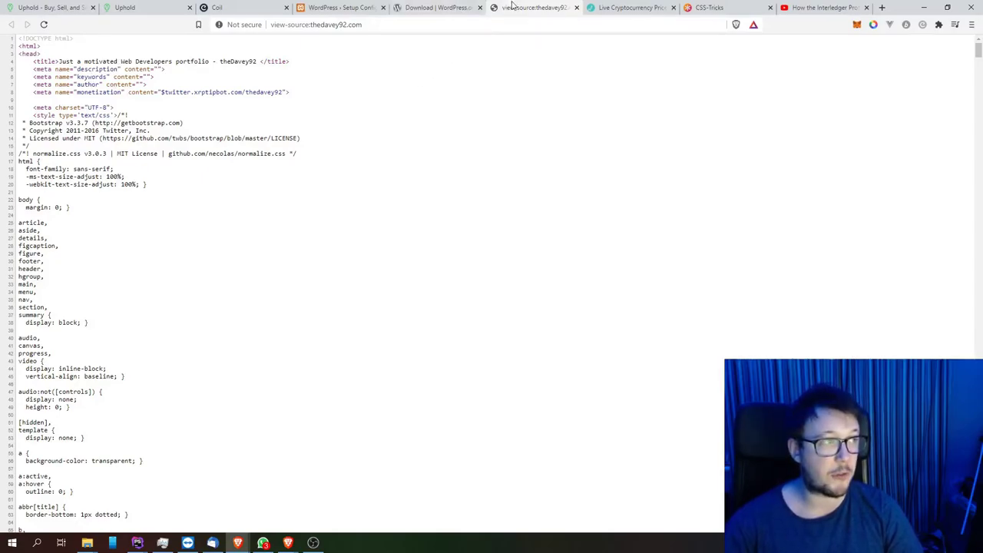
pyautogui.middleClick(512, 7)
# Step: Close the crypto prices tab and submit WordPress database details: coil, root, localhost, prefix wp_
pyautogui.click(447, 7)
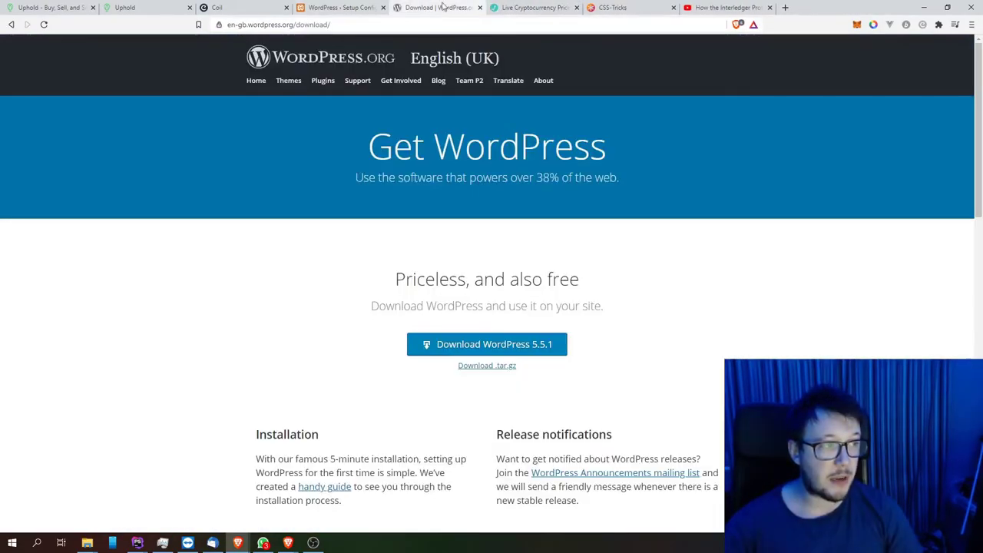
pyautogui.middleClick(512, 7)
pyautogui.click(338, 7)
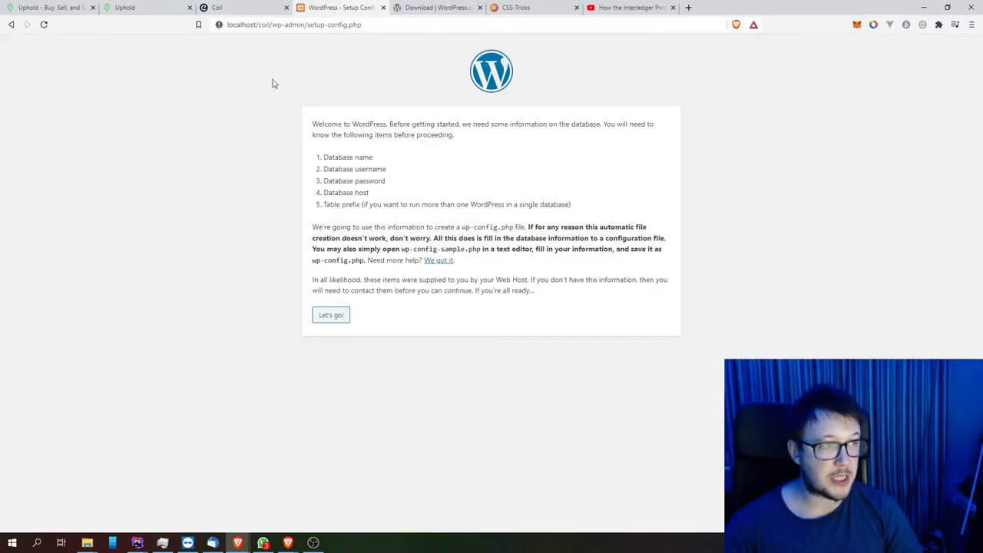
pyautogui.click(341, 314)
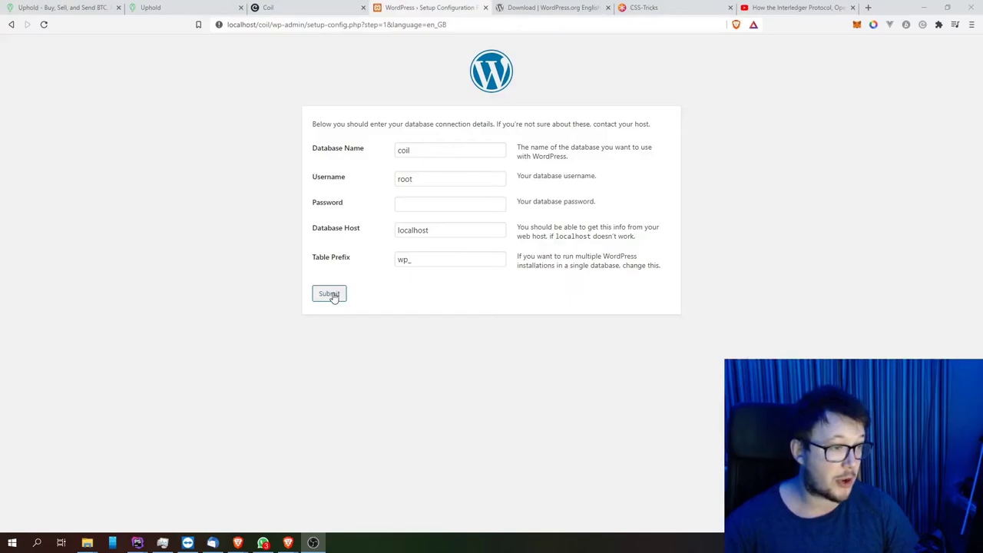
pyautogui.click(333, 297)
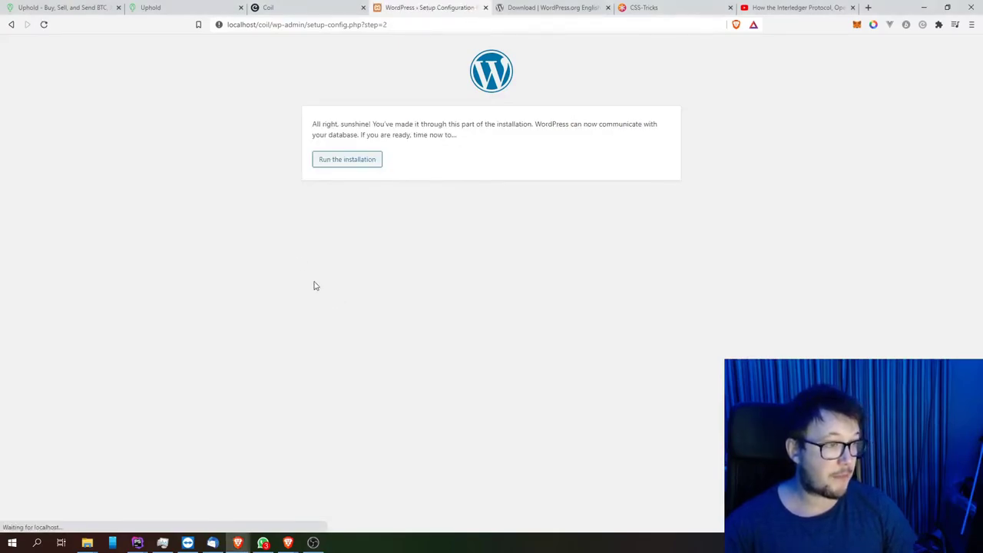
# Step: Start the WordPress installation and enter the admin username, correcting its ending
pyautogui.click(334, 166)
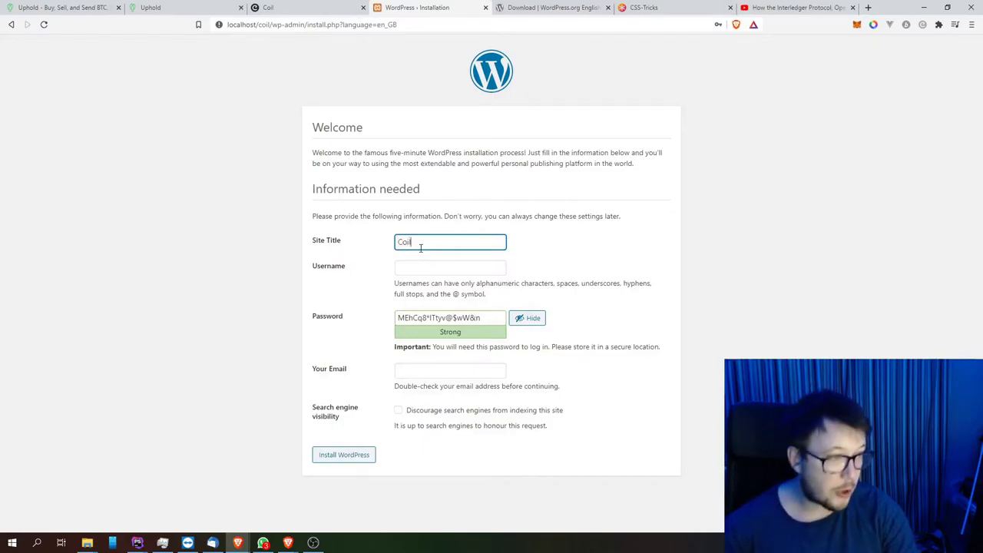
pyautogui.press('Tab')
pyautogui.write('the')
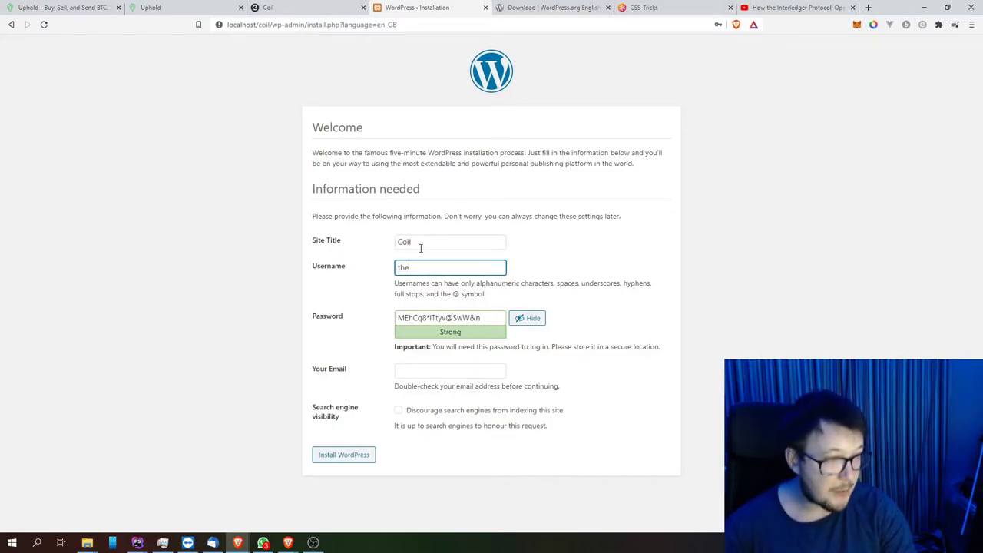
pyautogui.write('davey92')
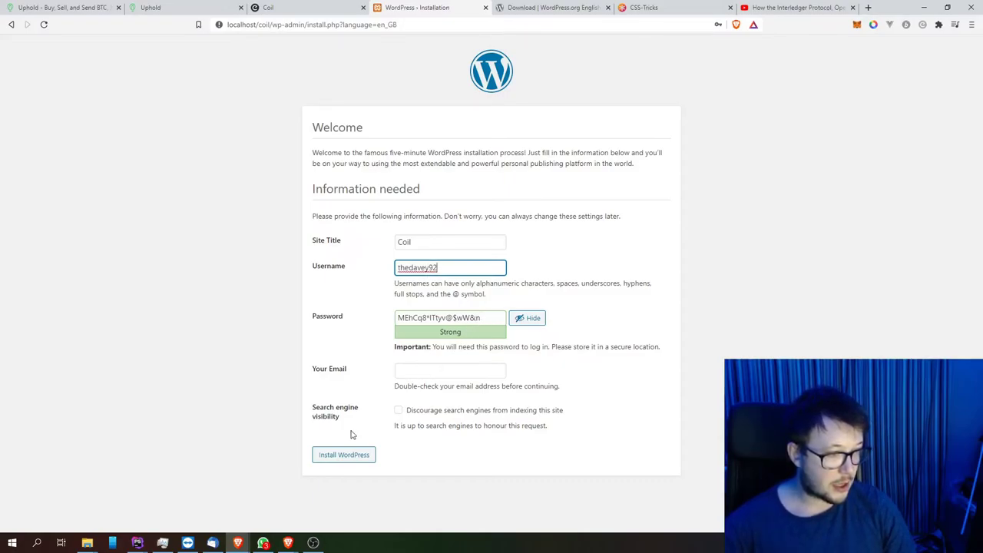
# Step: Replace the generated password with a weak admin password, confirm it, install WordPress, and continue to login
pyautogui.moveTo(490, 318); pyautogui.dragTo(351, 303)
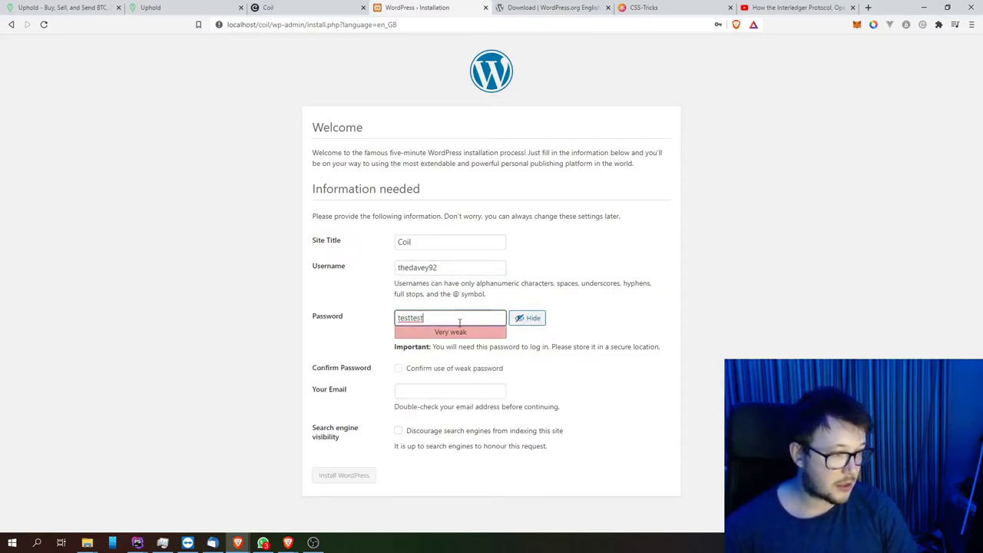
pyautogui.click(408, 373)
pyautogui.click(342, 473)
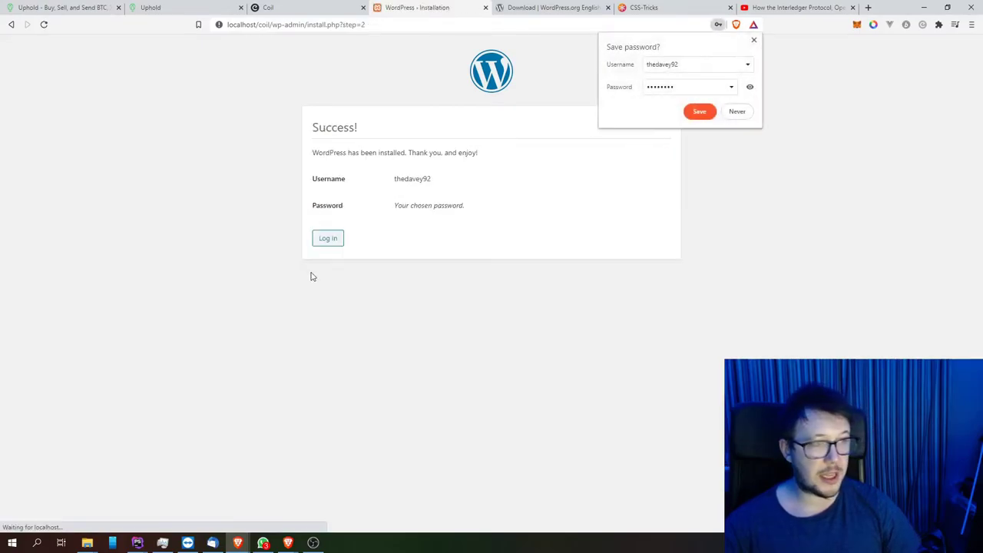
pyautogui.click(329, 239)
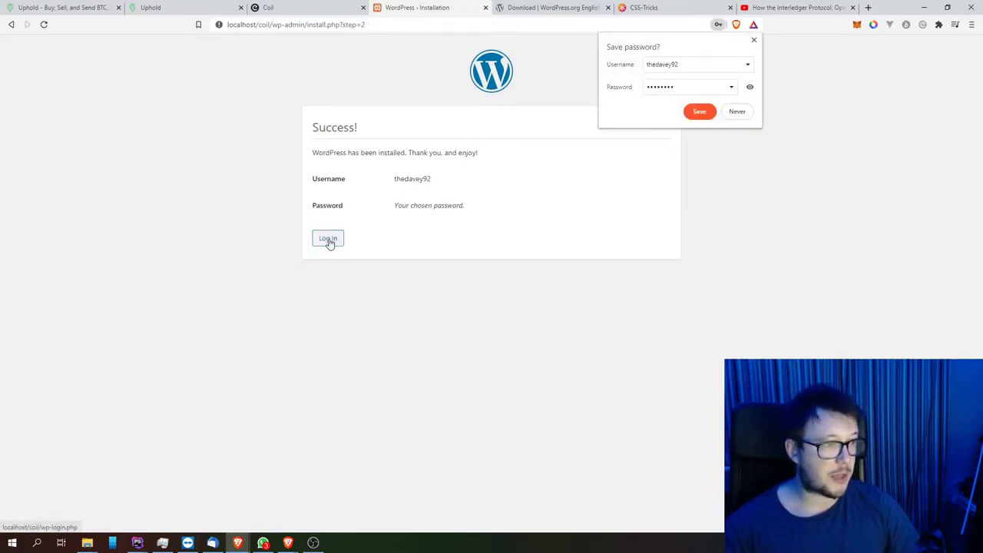
# Step: Log in to the dashboard with the saved admin credentials
pyautogui.click(439, 206)
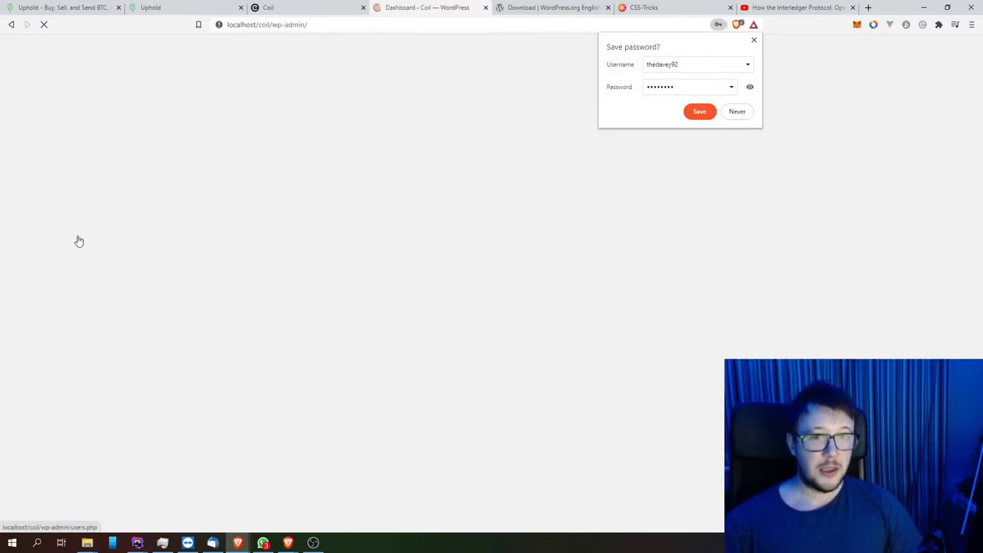
pyautogui.click(446, 230)
pyautogui.press('Return')
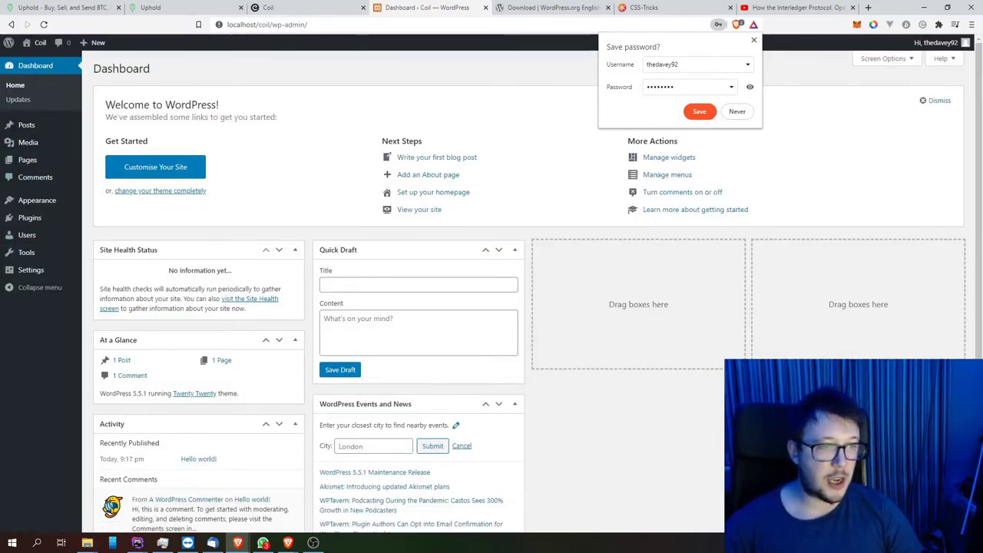
# Step: Go to Plugins > Add New, letting the browser save the admin password
pyautogui.moveTo(33, 165)
pyautogui.moveTo(32, 221)
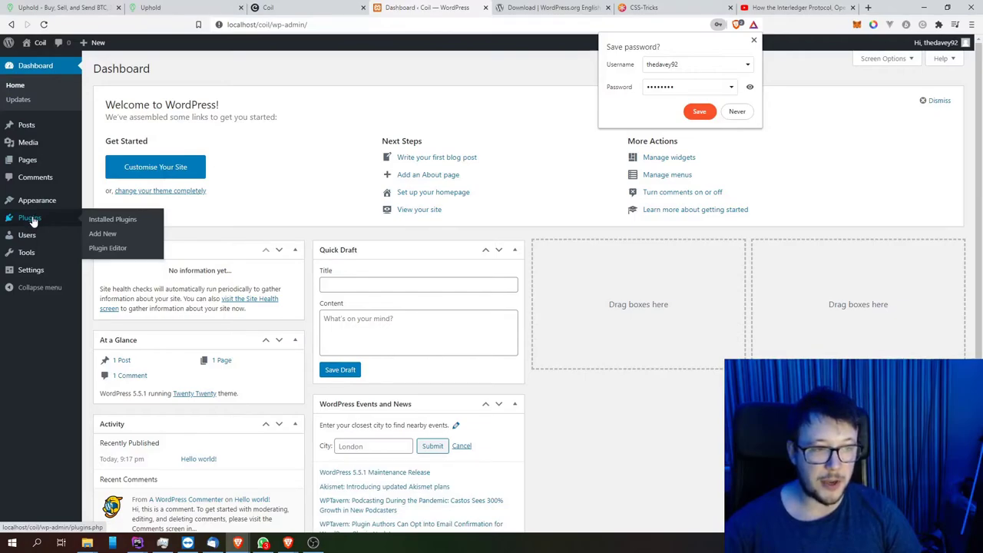
pyautogui.click(32, 220)
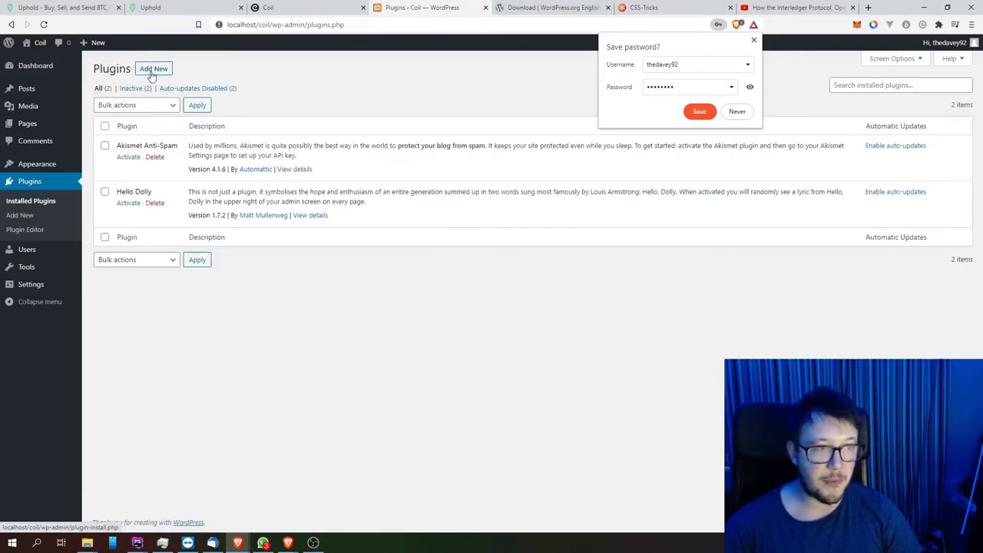
pyautogui.click(152, 69)
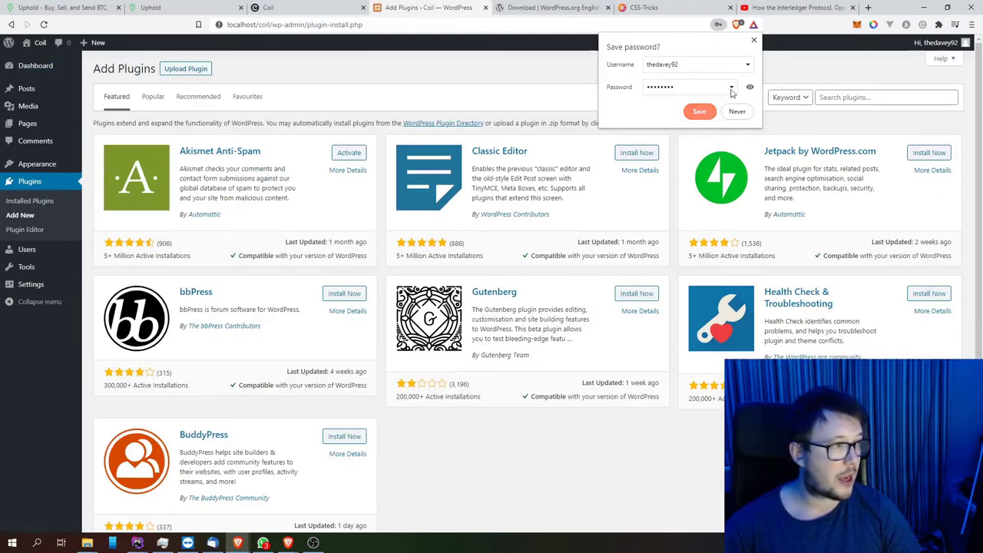
pyautogui.click(700, 113)
# Step: Search for 'coil', then install and activate the Coil Web Monetization plugin
pyautogui.click(822, 97)
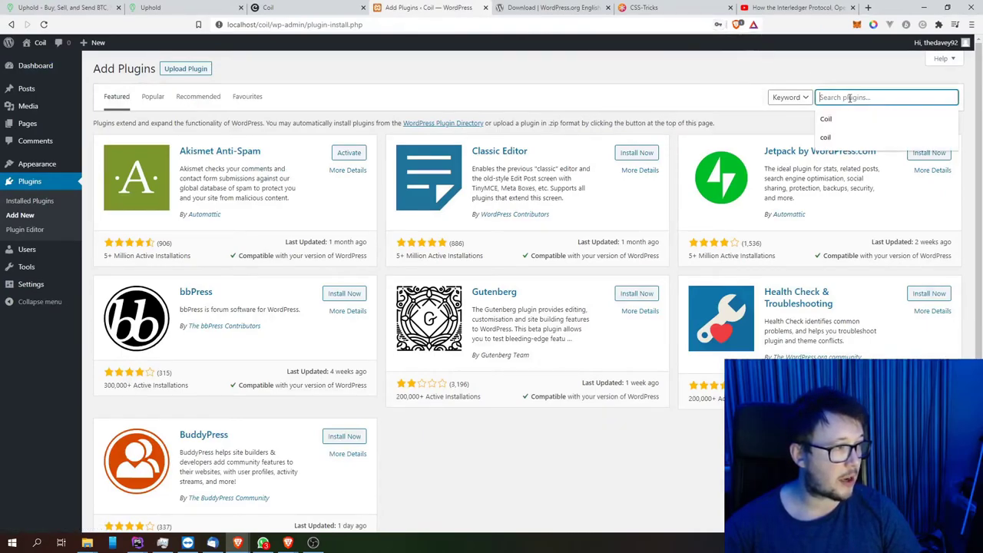
pyautogui.write('coil')
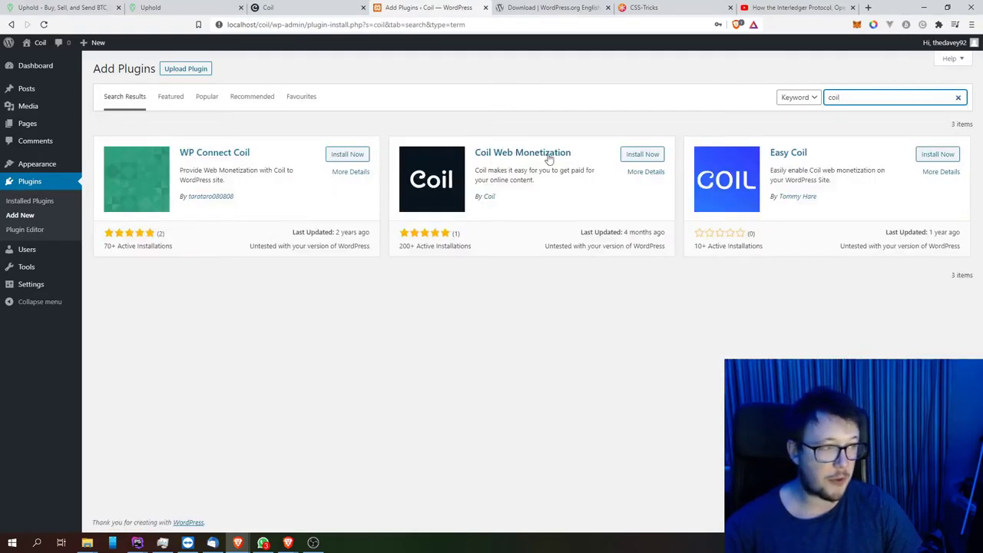
pyautogui.click(639, 158)
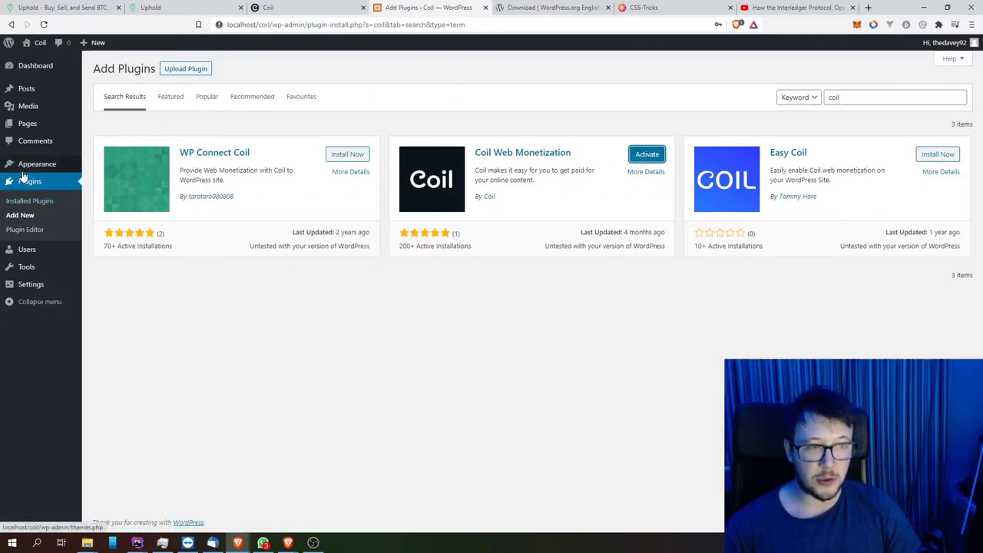
pyautogui.click(647, 153)
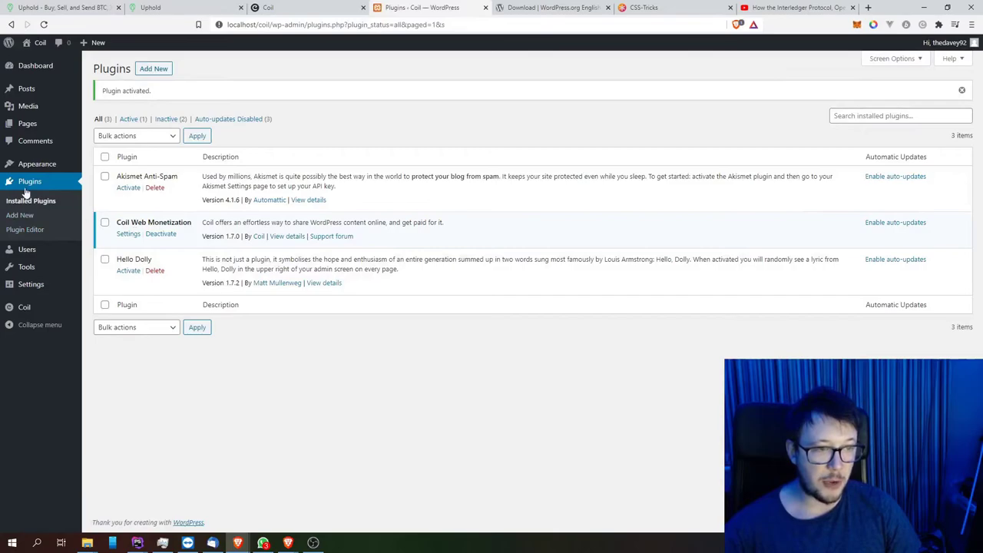
pyautogui.moveTo(23, 169)
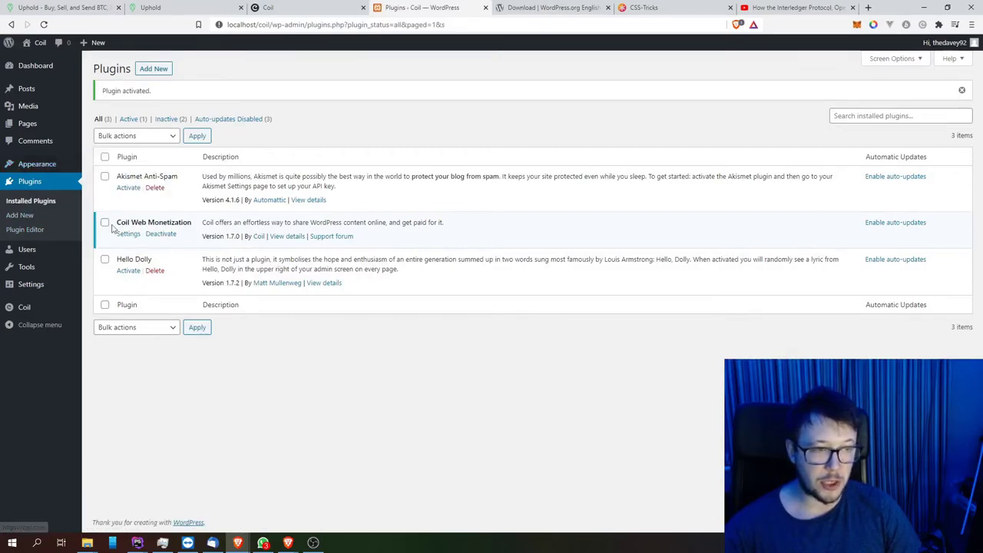
# Step: Paste the Uphold pointer into Coil's Global Settings Payment Pointer, trim the extra tag text, and save
pyautogui.click(26, 307)
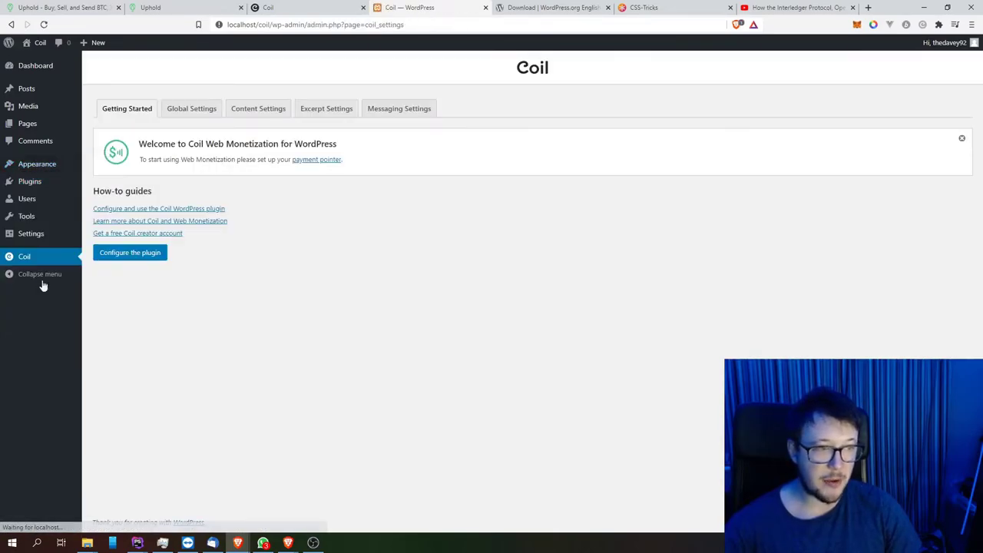
pyautogui.click(180, 114)
pyautogui.click(236, 160)
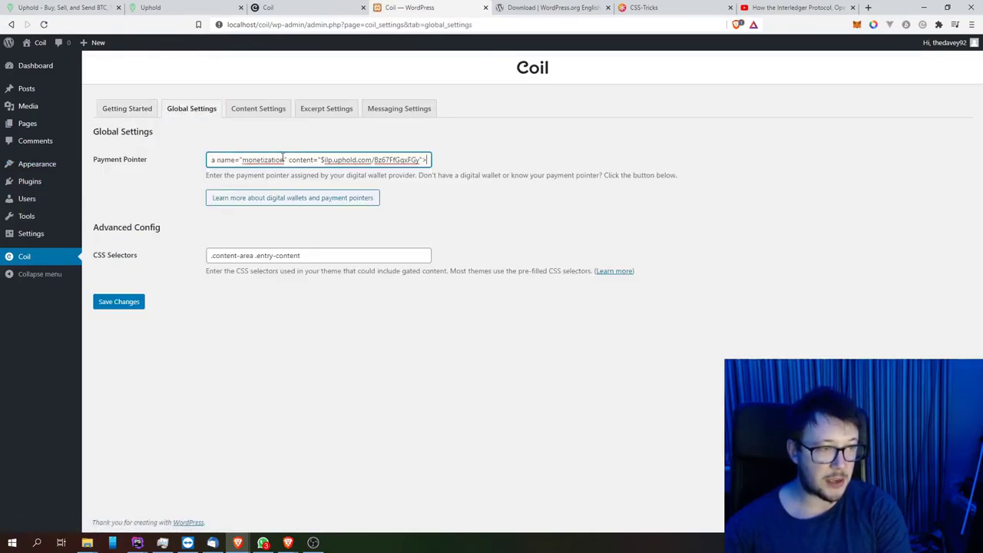
pyautogui.moveTo(325, 159)
pyautogui.mouseDown()
pyautogui.moveTo(209, 160)
pyautogui.moveTo(314, 161)
pyautogui.mouseUp()
pyautogui.press('BackSpace')
pyautogui.click(173, 7)
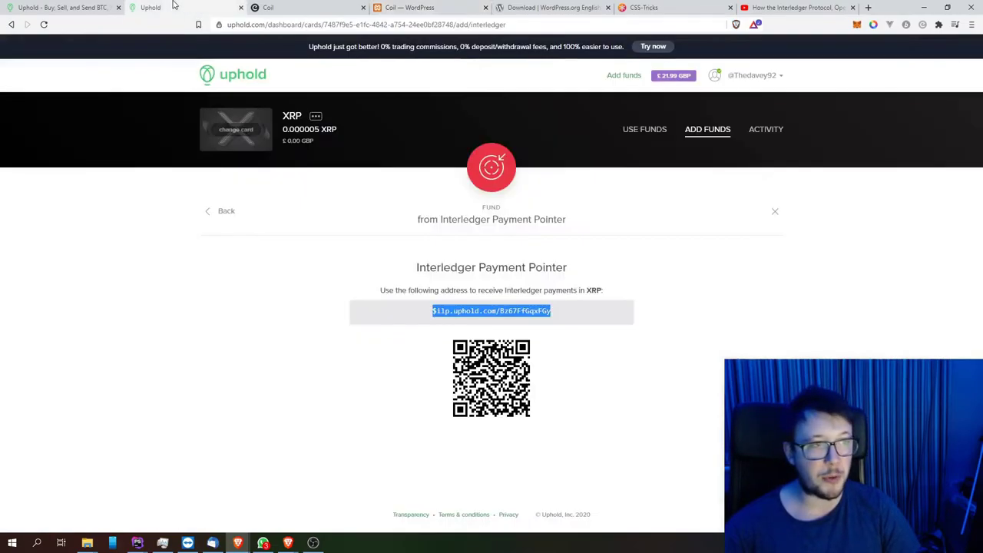
pyautogui.click(415, 8)
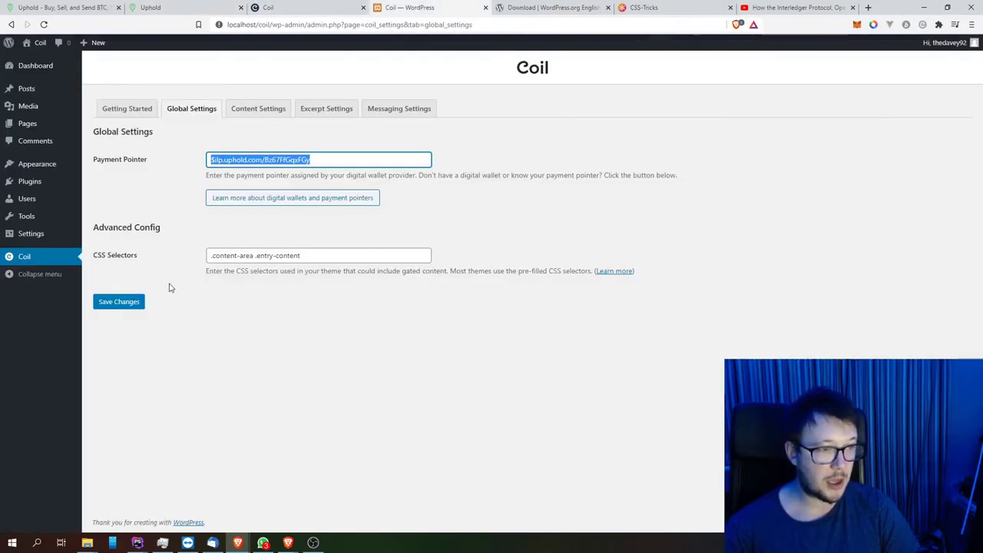
pyautogui.click(121, 305)
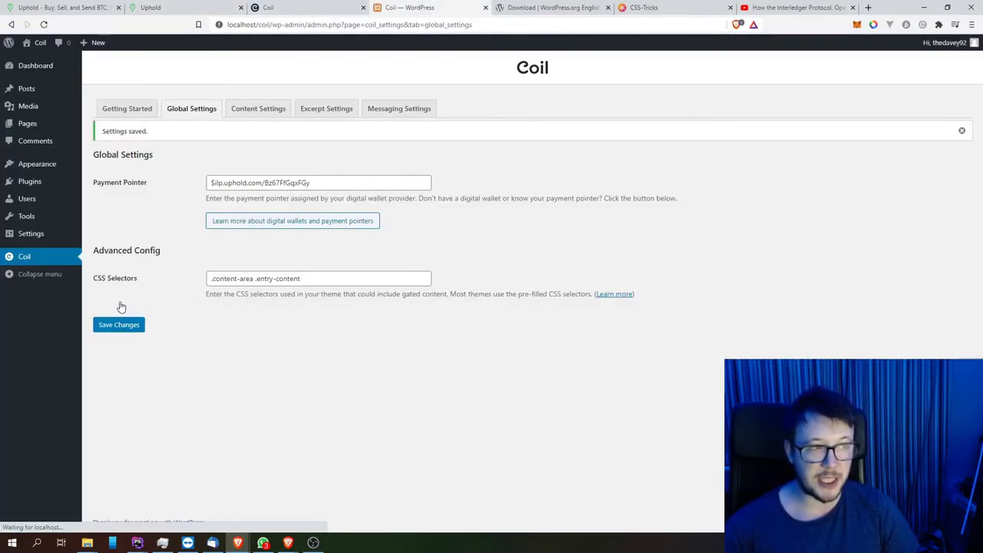
# Step: In Coil's Content Settings, set Posts and Pages to Monetized and Public and save
pyautogui.click(247, 111)
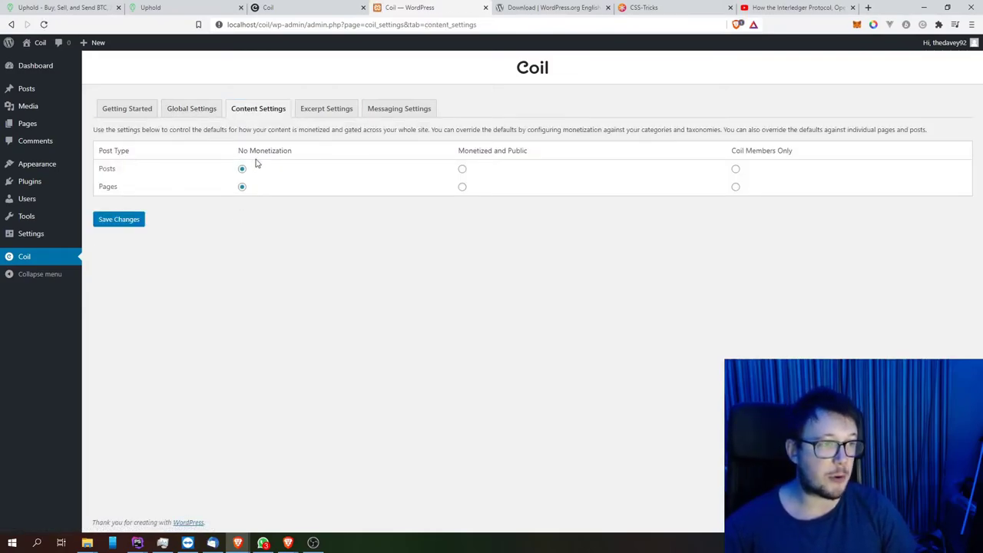
pyautogui.moveTo(239, 149); pyautogui.dragTo(326, 154)
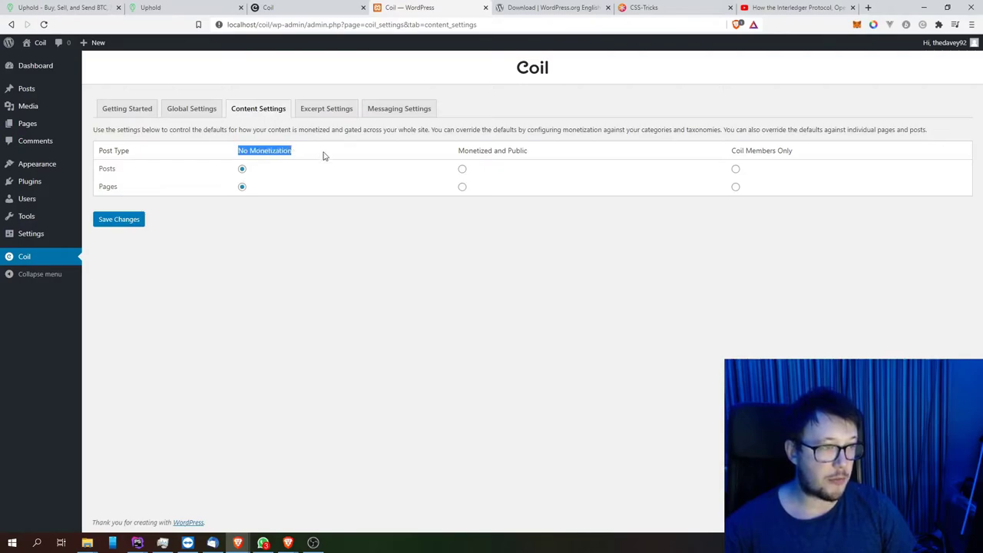
pyautogui.click(459, 174)
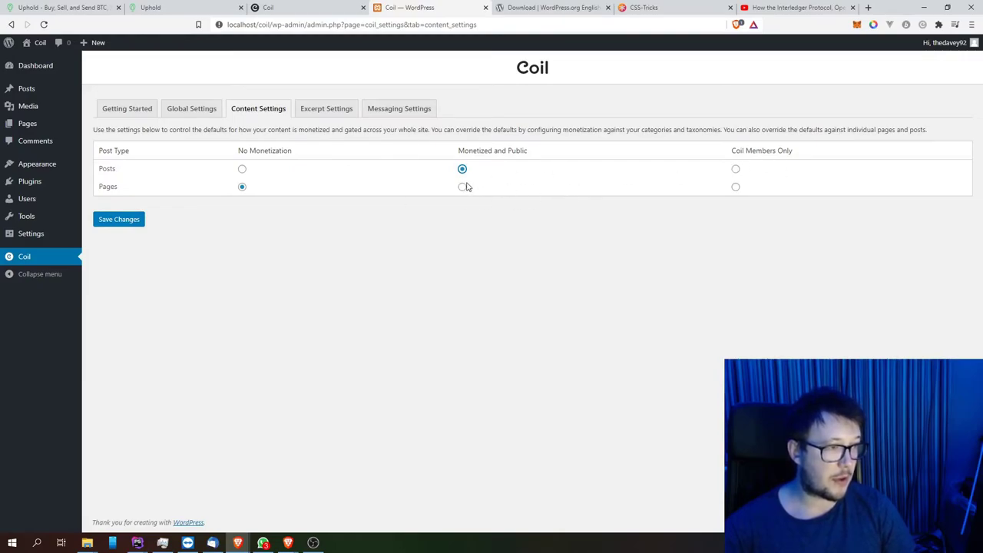
pyautogui.click(462, 187)
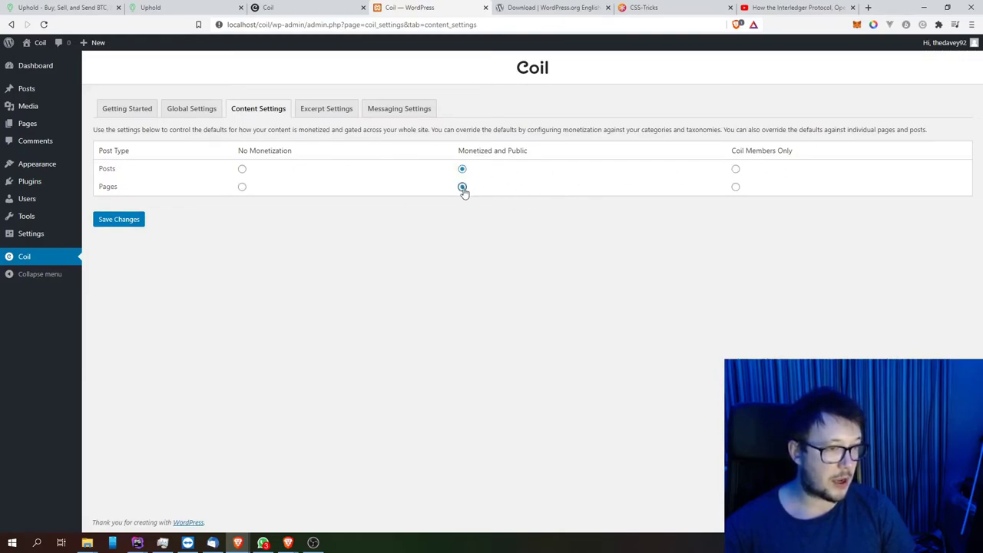
pyautogui.click(736, 169)
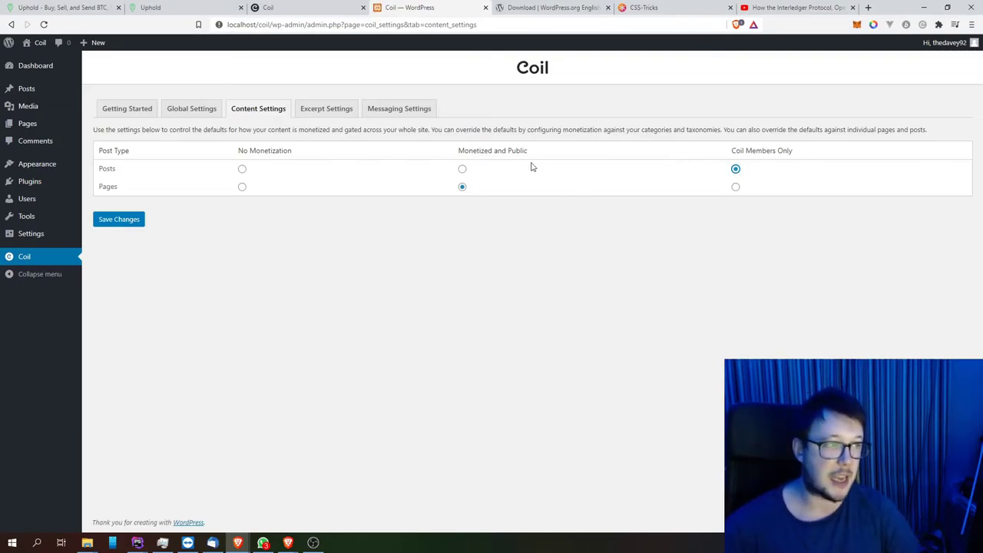
pyautogui.click(461, 169)
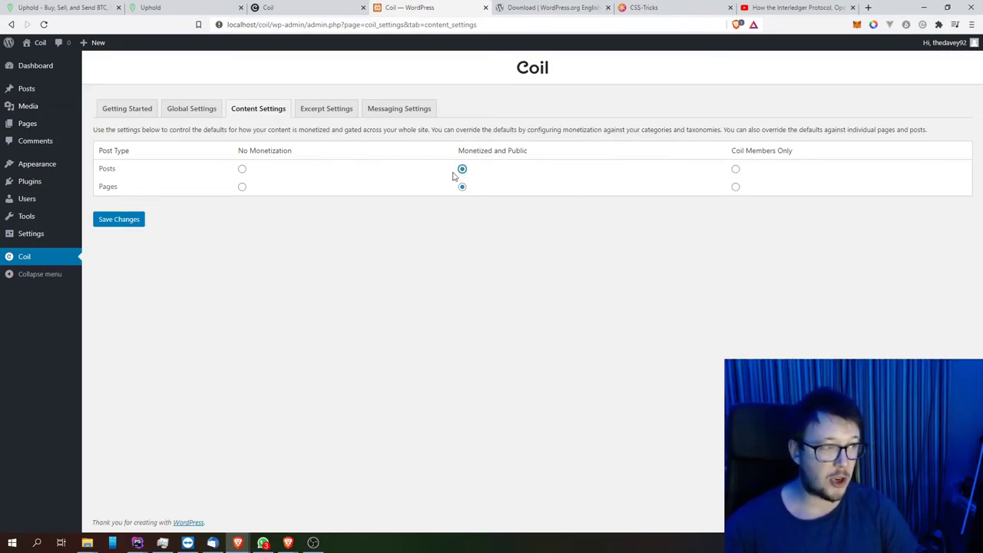
pyautogui.click(123, 220)
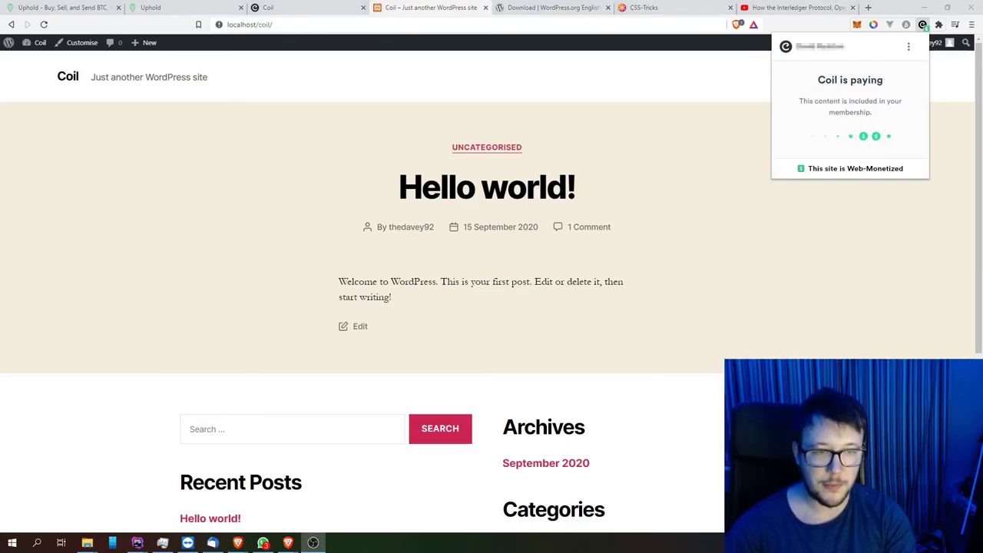
# Step: Check the Coil extension popup to confirm Coil is paying on the localhost/coil front page
pyautogui.click(923, 24)
pyautogui.click(923, 25)
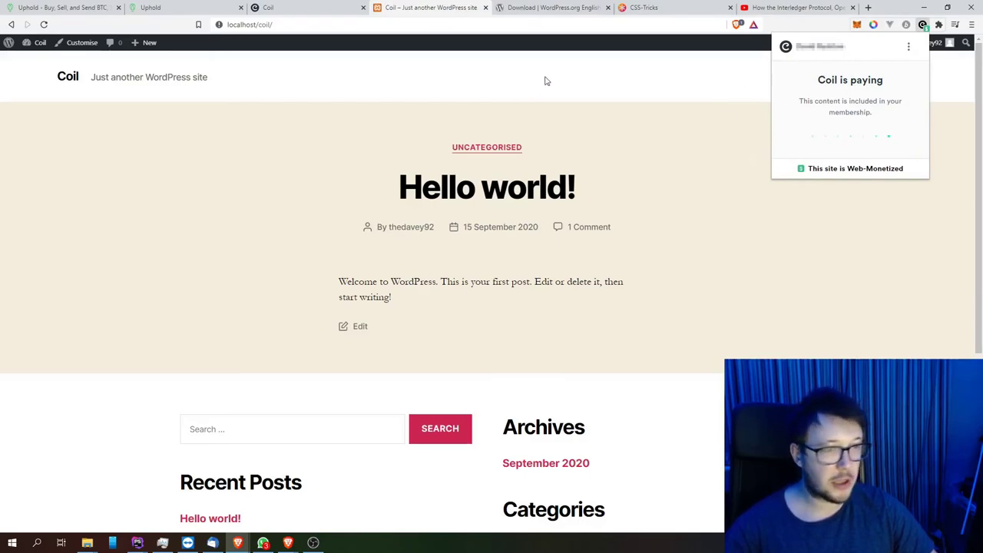
pyautogui.click(684, 95)
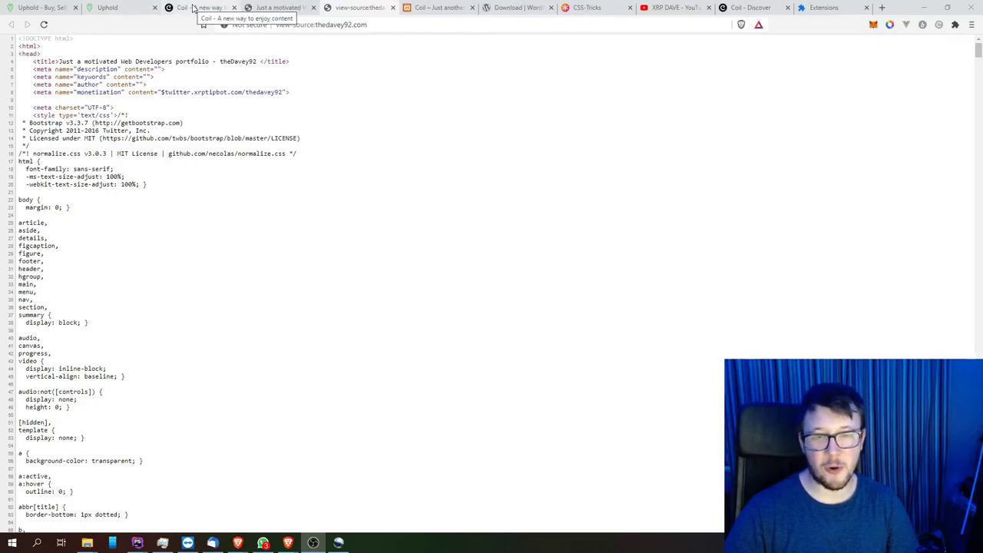
# Step: Switch to the 'Coil - A new way to enjoy content' browser tab
pyautogui.click(194, 7)
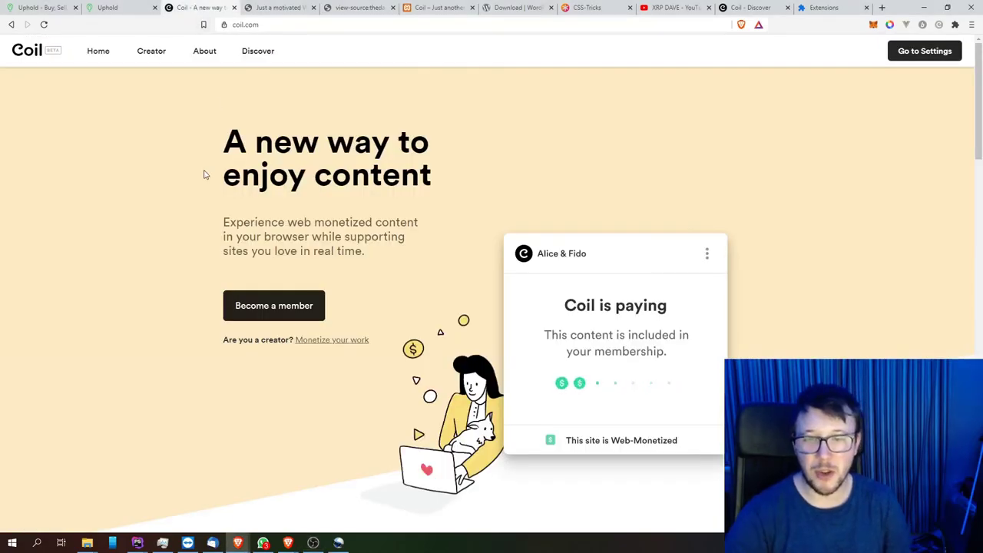